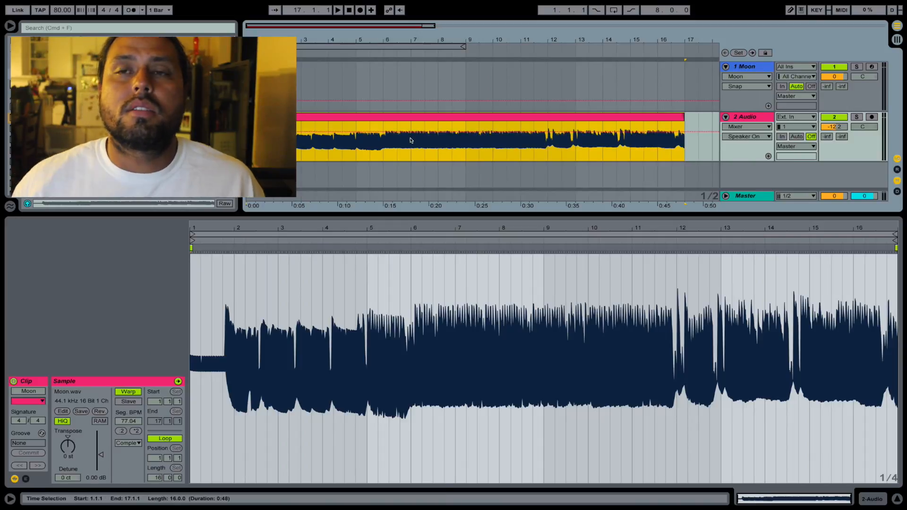
# Play the Moon.wav audio clip in the arrangement and stop playback after listening.
pyautogui.press('space')
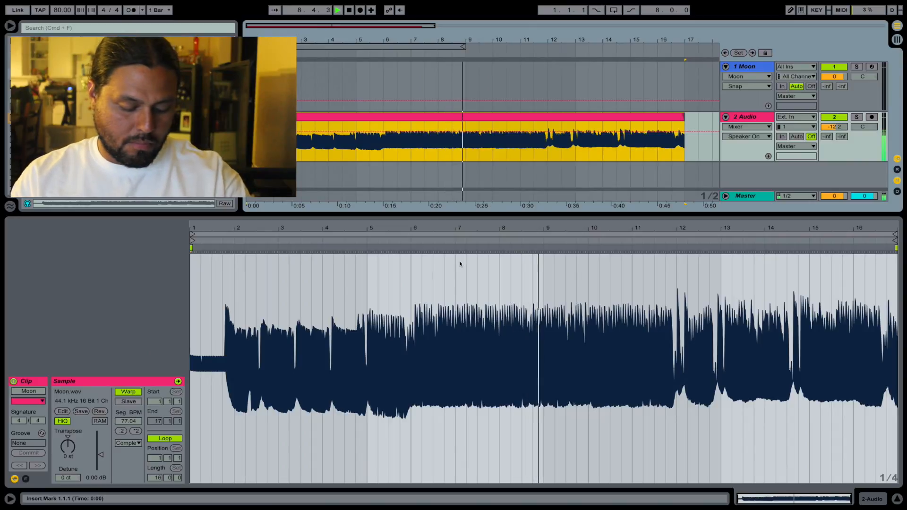
pyautogui.press('space')
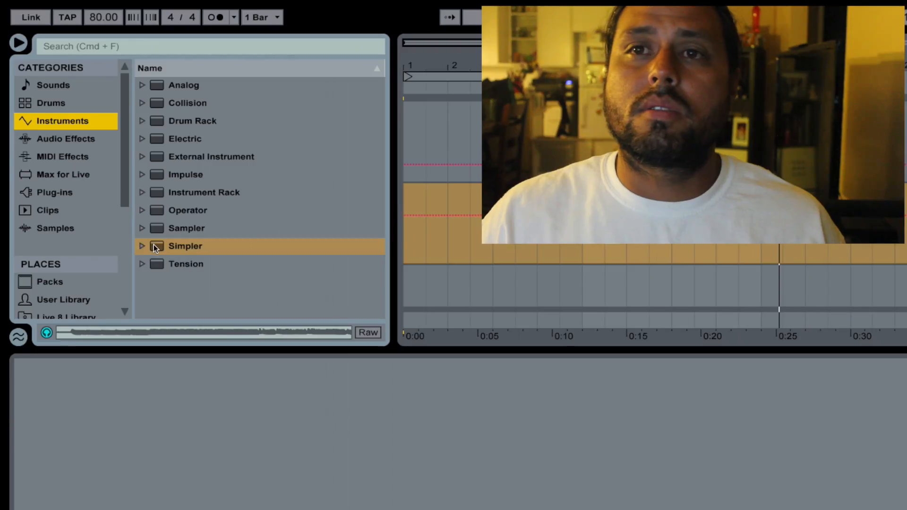
# Load Simpler onto the Moon track and place Moon.wav from the current project's Crop folder into it.
pyautogui.click(182, 245)
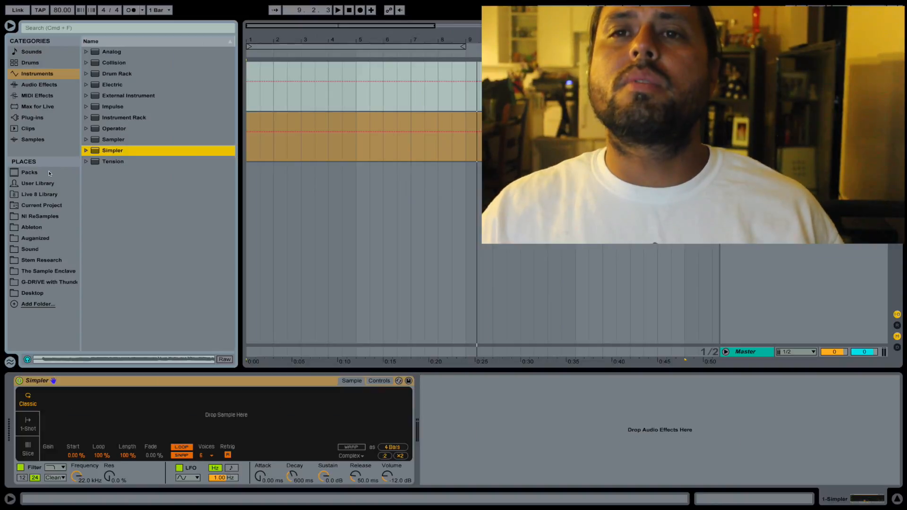
pyautogui.click(48, 179)
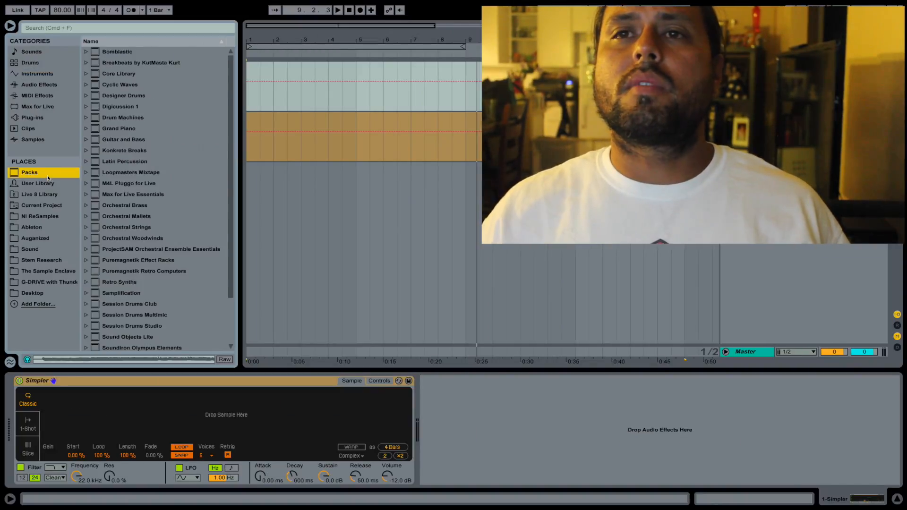
pyautogui.press('Down')
pyautogui.press('Down')
pyautogui.press('Down')
pyautogui.press('Down')
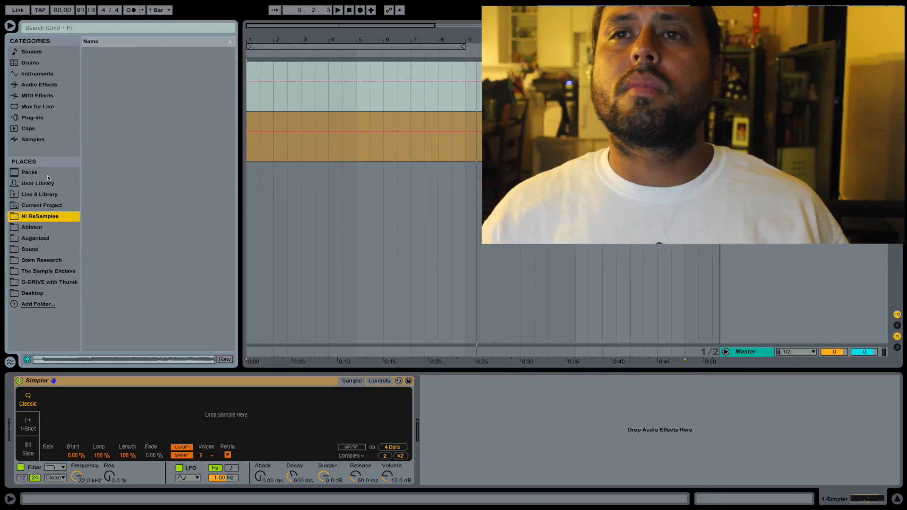
pyautogui.press('Up')
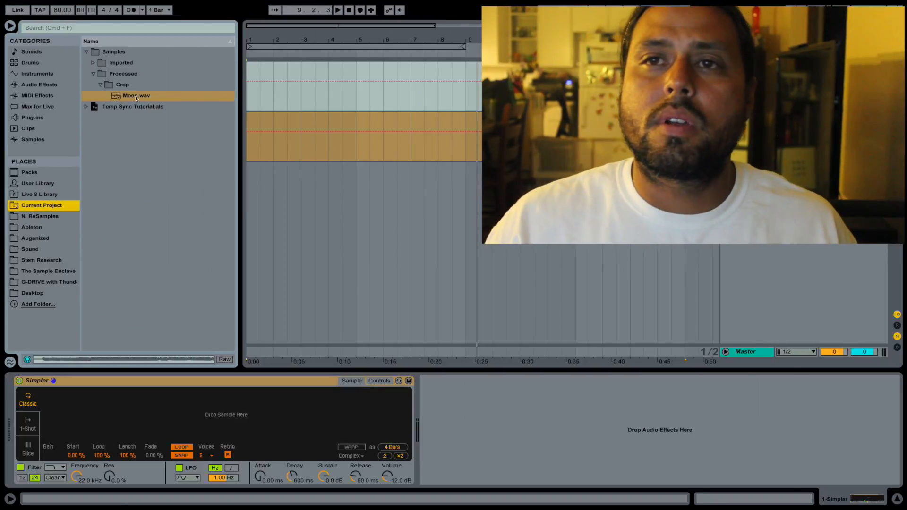
pyautogui.click(130, 97)
pyautogui.click(143, 196)
pyautogui.moveTo(142, 196); pyautogui.dragTo(206, 412)
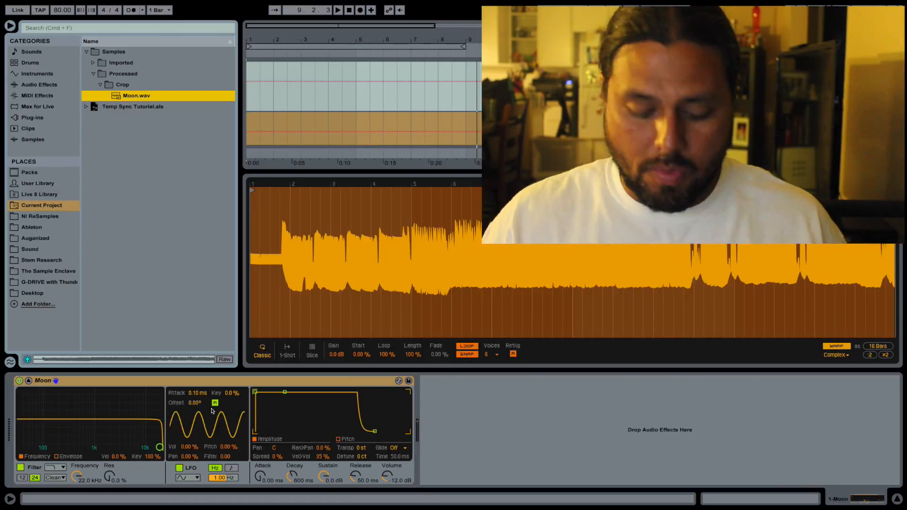
# Hide the browser and toggle Simpler between its compact and expanded displays, leaving the large sample display open.
pyautogui.press('alt+super+b')
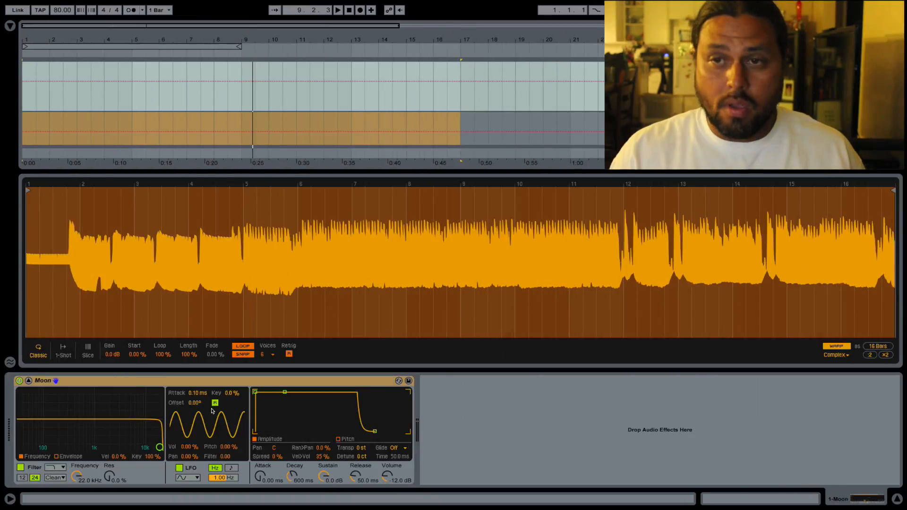
pyautogui.click(28, 381)
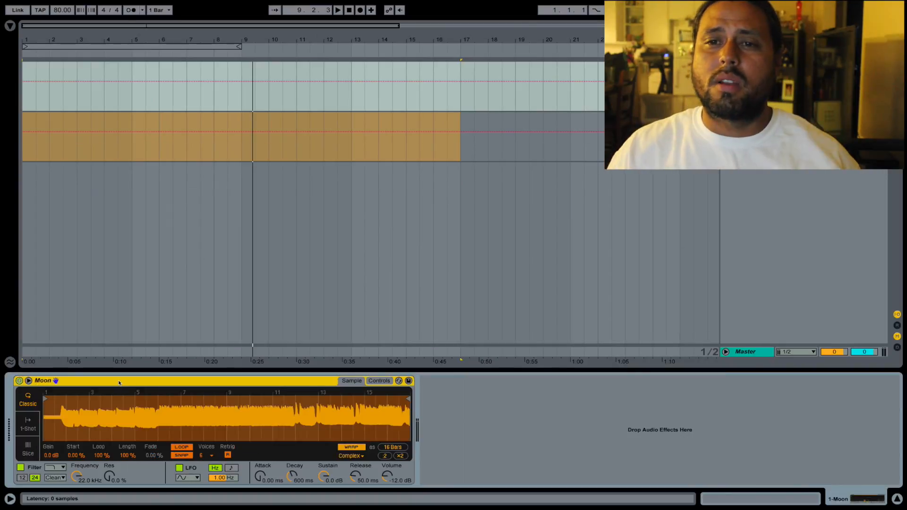
pyautogui.click(28, 381)
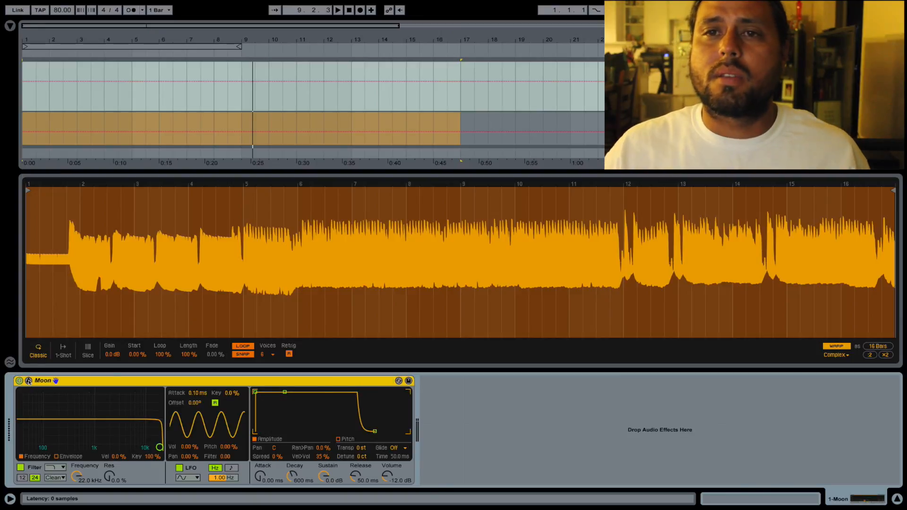
pyautogui.click(29, 381)
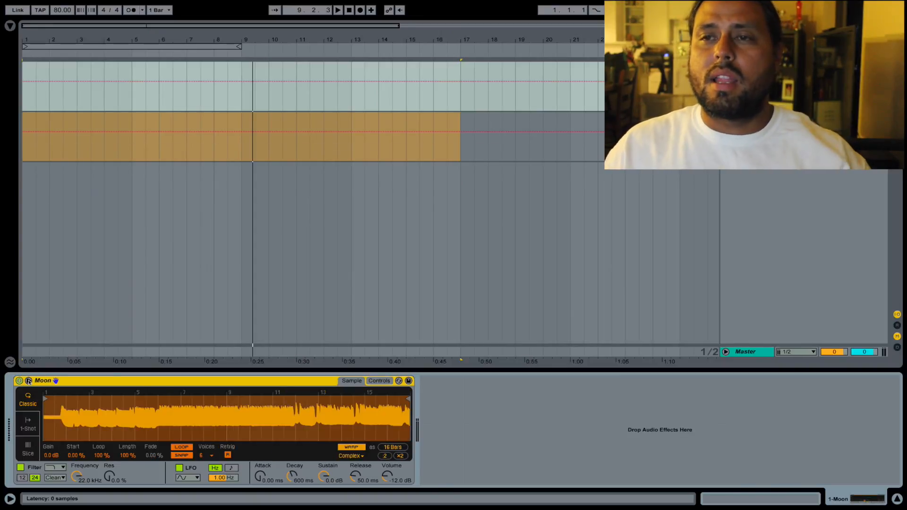
pyautogui.click(29, 381)
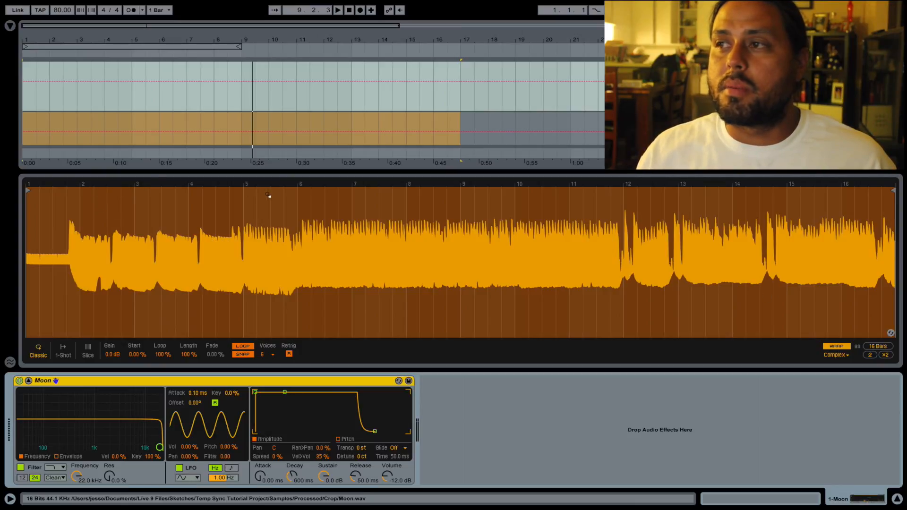
# Try narrowing Simpler's sample region with the start and end markers, and restore both to the full sample length.
pyautogui.moveTo(28, 190)
pyautogui.mouseDown()
pyautogui.moveTo(219, 205)
pyautogui.moveTo(67, 205)
pyautogui.mouseUp()
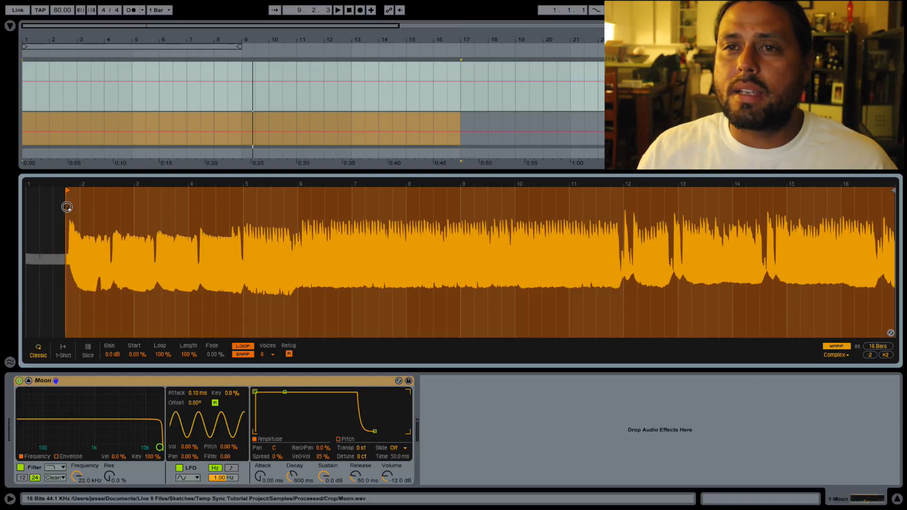
pyautogui.moveTo(892, 192); pyautogui.dragTo(383, 206)
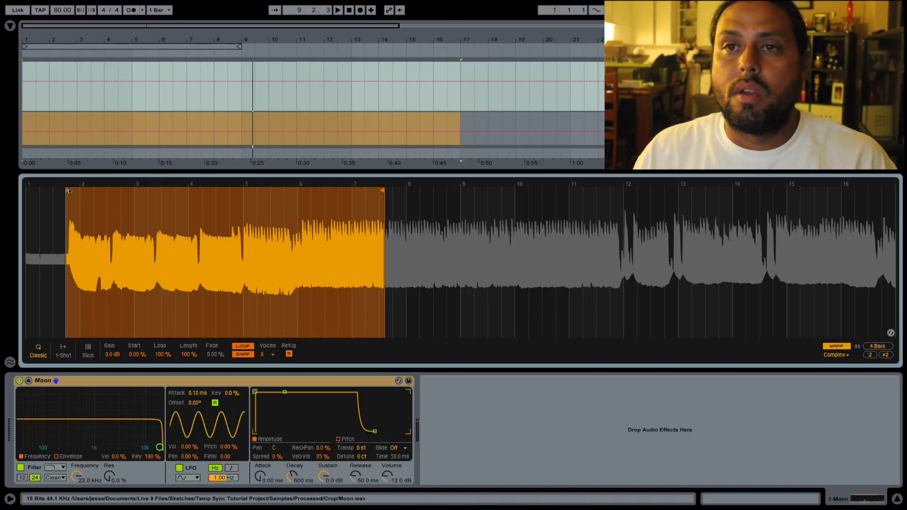
pyautogui.moveTo(66, 190); pyautogui.dragTo(27, 190)
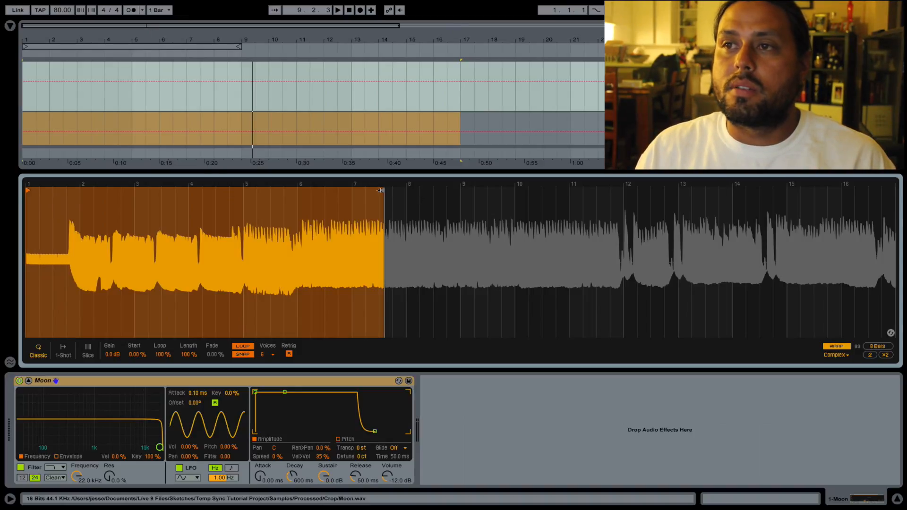
pyautogui.moveTo(382, 190); pyautogui.dragTo(893, 191)
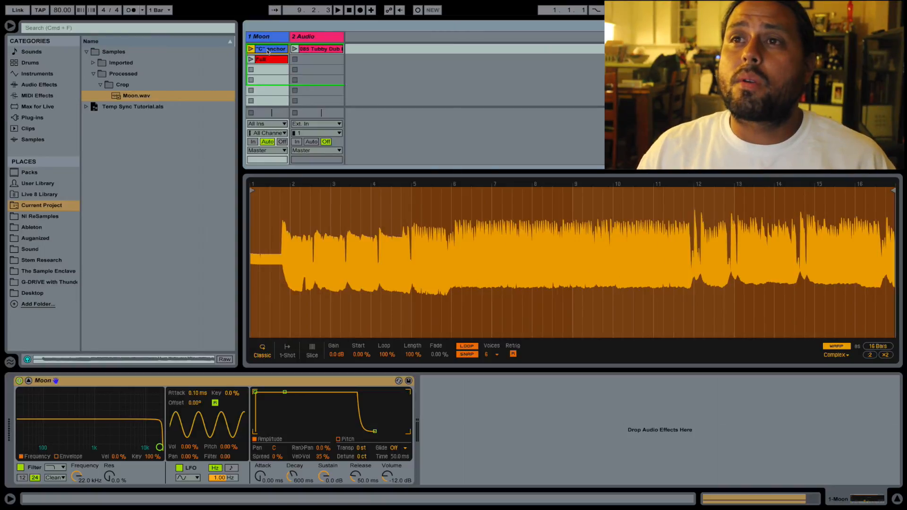
# Copy the "C" anchor clip from the session to bar 1 of the Moon track's arrangement and open its notes.
pyautogui.rightClick(268, 51)
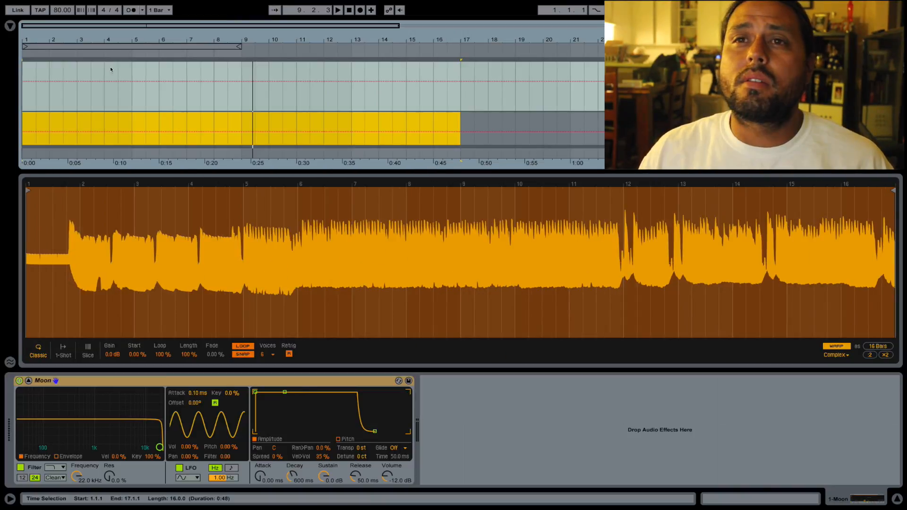
pyautogui.click(24, 64)
pyautogui.rightClick(24, 63)
pyautogui.click(44, 71)
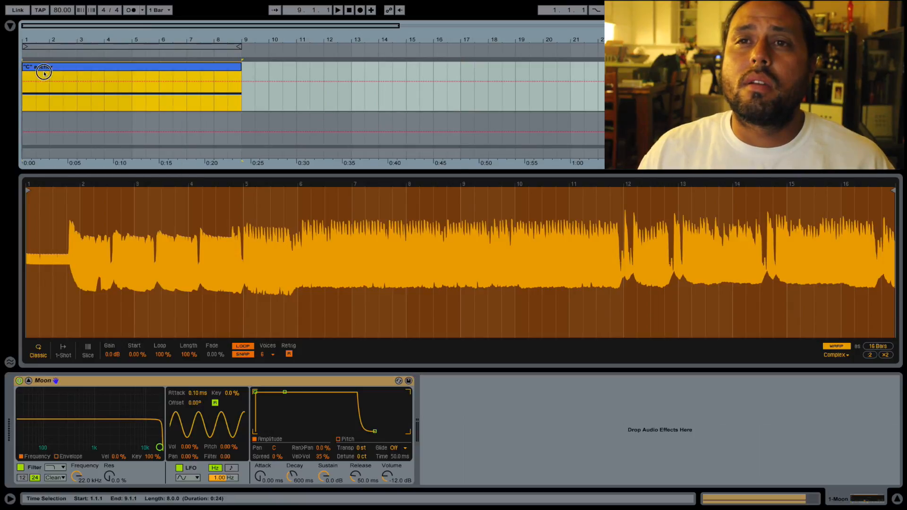
pyautogui.doubleClick(92, 64)
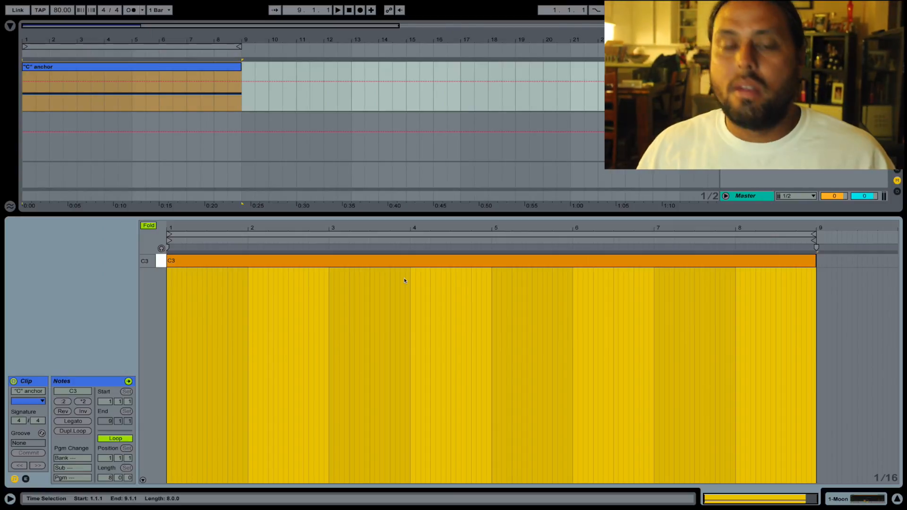
# Hide the browser again, return to the arrangement and audition the "C" anchor clip through Simpler up to bar 5.
pyautogui.press('Tab')
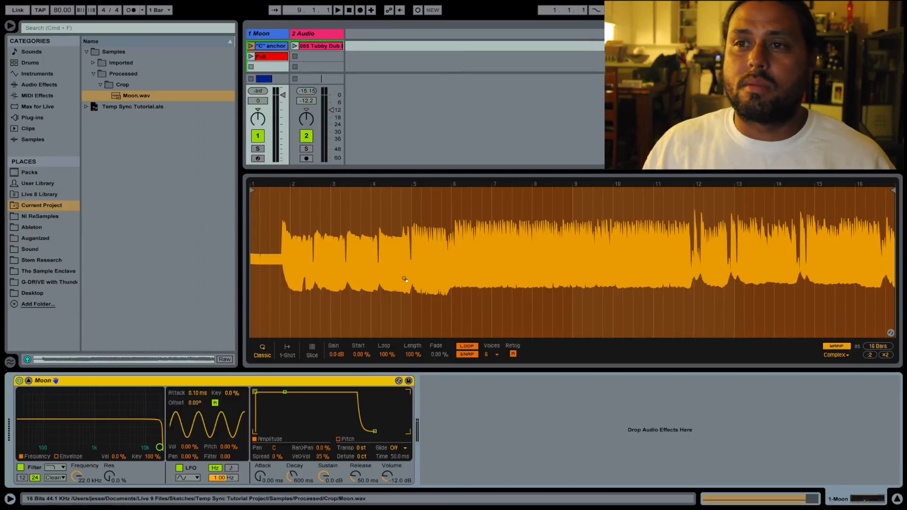
pyautogui.press('super+alt+b')
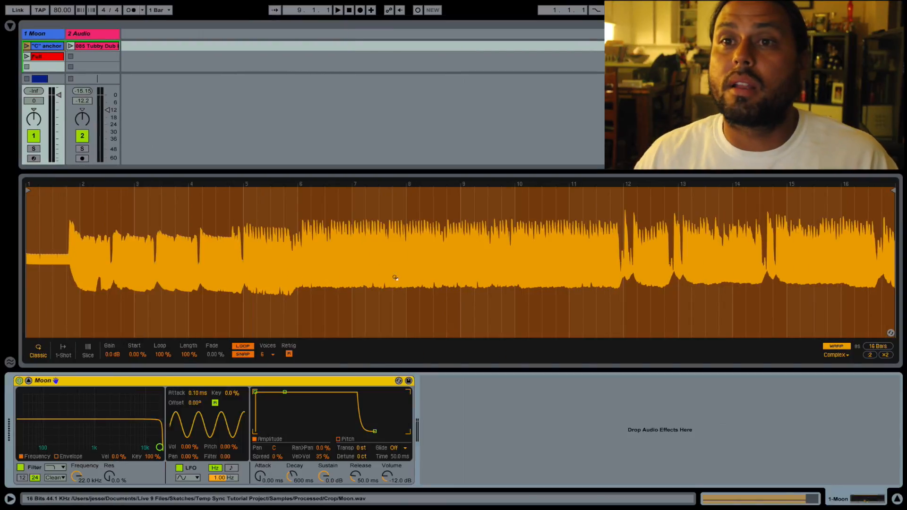
pyautogui.press('Tab')
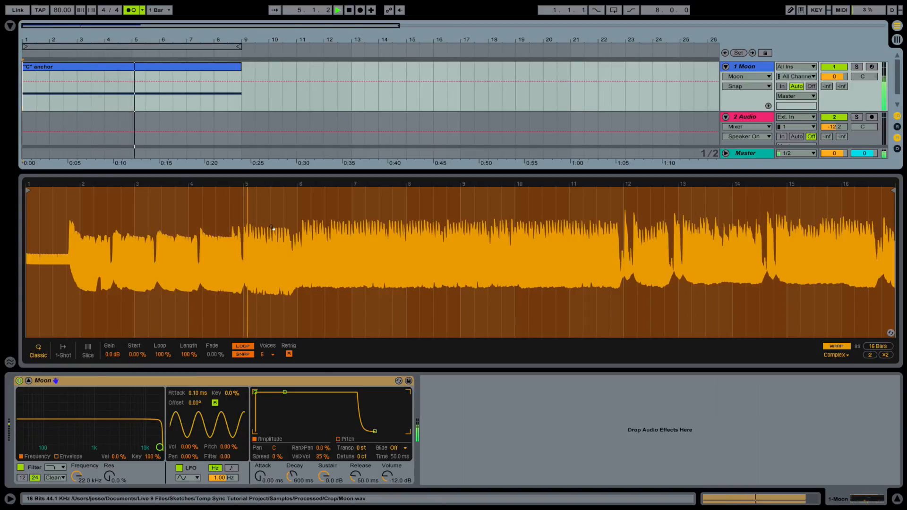
pyautogui.press('space')
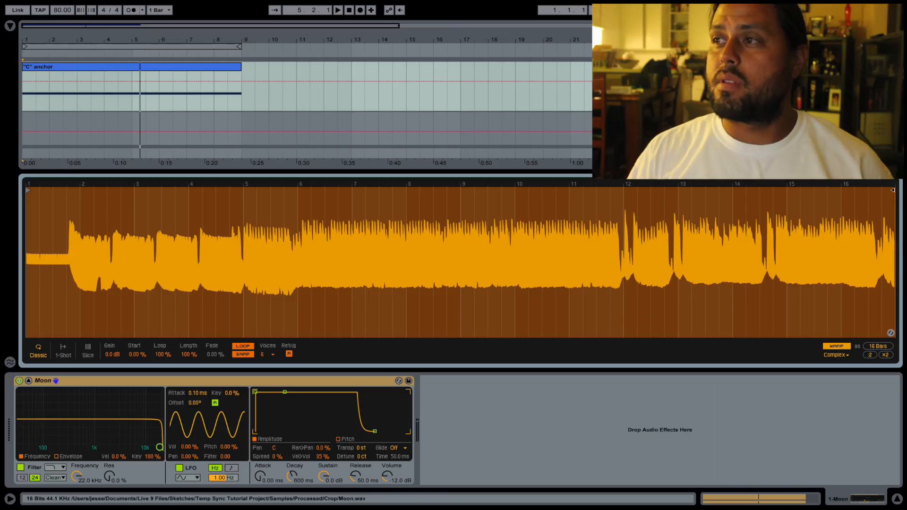
# Turn off Snap in Simpler and place the sample end marker exactly at the first loud transient, shortly before 1.4.2.
pyautogui.moveTo(893, 190)
pyautogui.mouseDown()
pyautogui.moveTo(621, 218)
pyautogui.moveTo(72, 233)
pyautogui.mouseUp()
pyautogui.moveTo(42, 192); pyautogui.dragTo(148, 194)
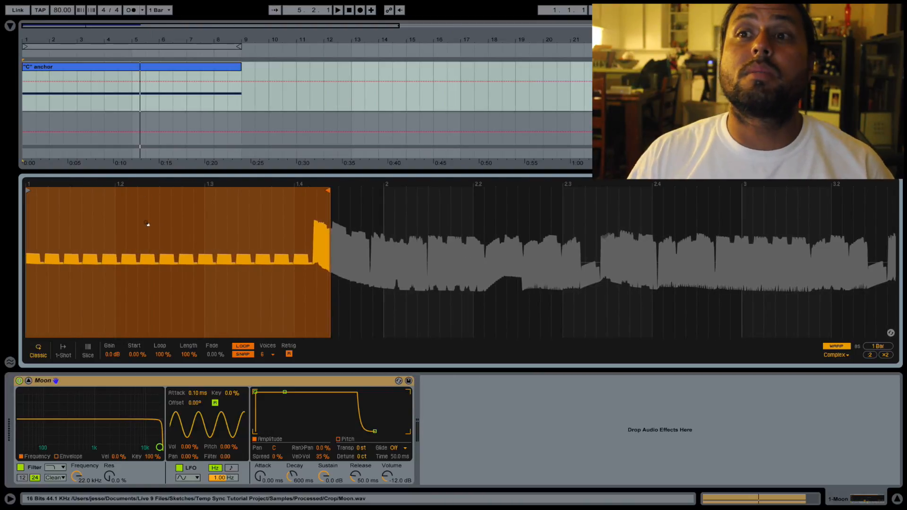
pyautogui.moveTo(149, 255)
pyautogui.mouseDown()
pyautogui.moveTo(148, 194)
pyautogui.moveTo(152, 237)
pyautogui.mouseUp()
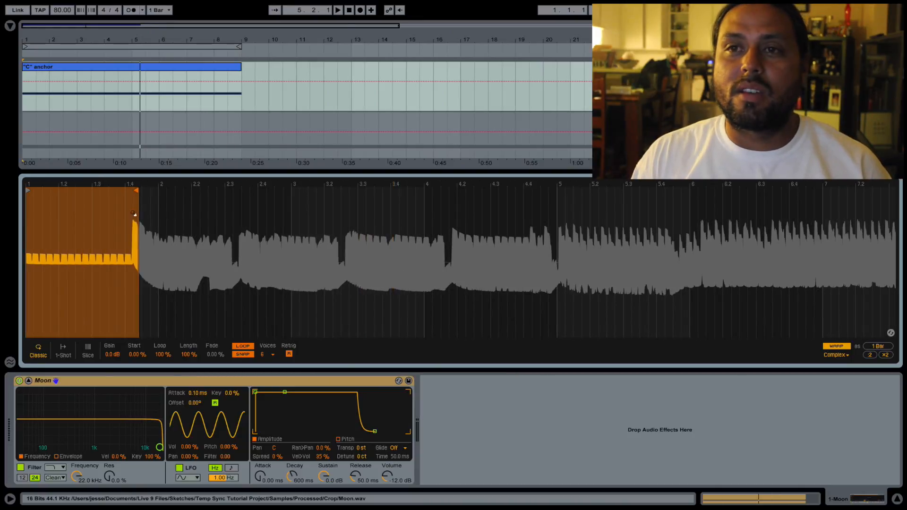
pyautogui.moveTo(136, 190); pyautogui.dragTo(126, 246)
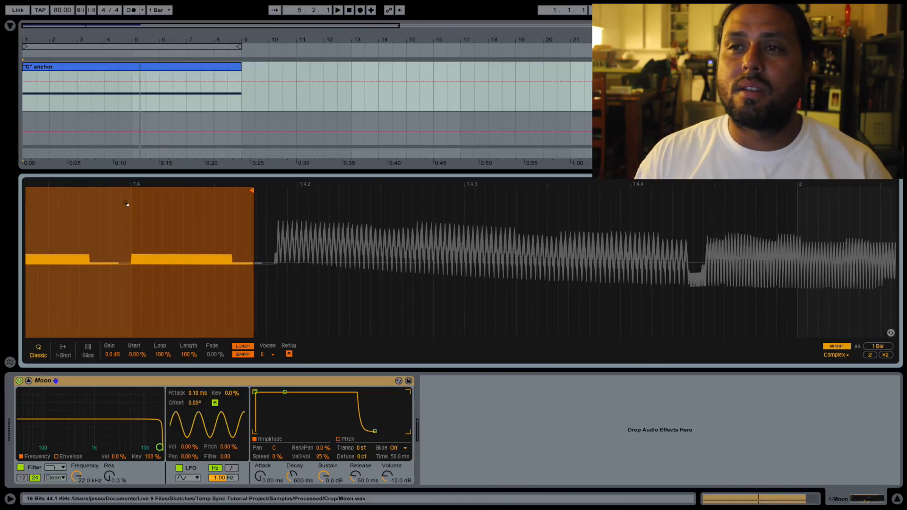
pyautogui.moveTo(274, 207); pyautogui.dragTo(274, 232)
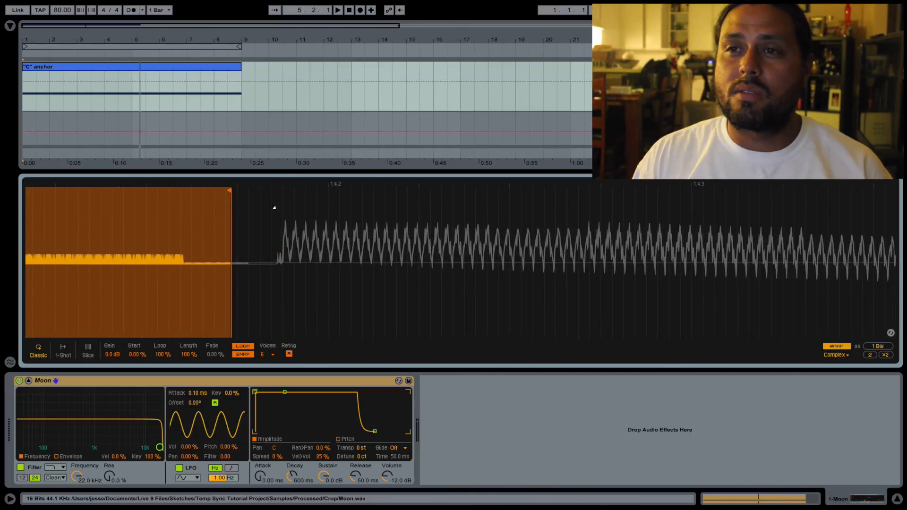
pyautogui.moveTo(229, 190); pyautogui.dragTo(257, 190)
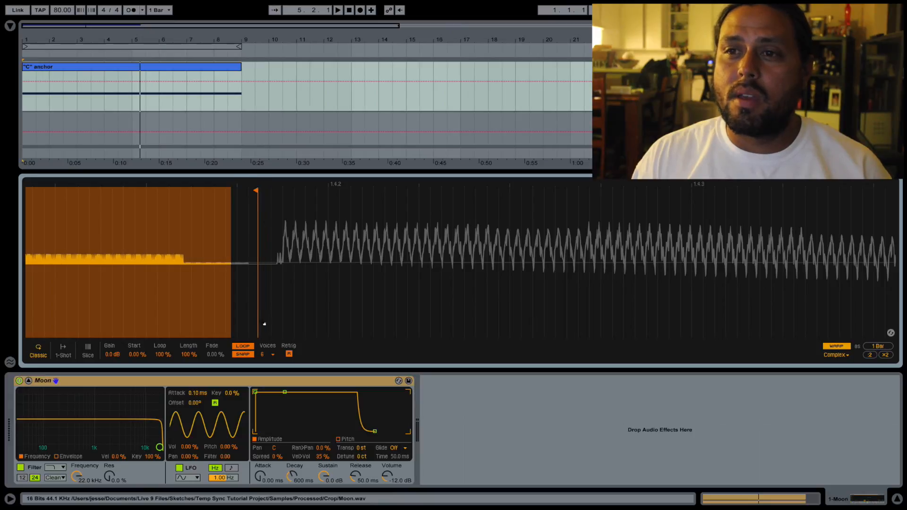
pyautogui.click(242, 355)
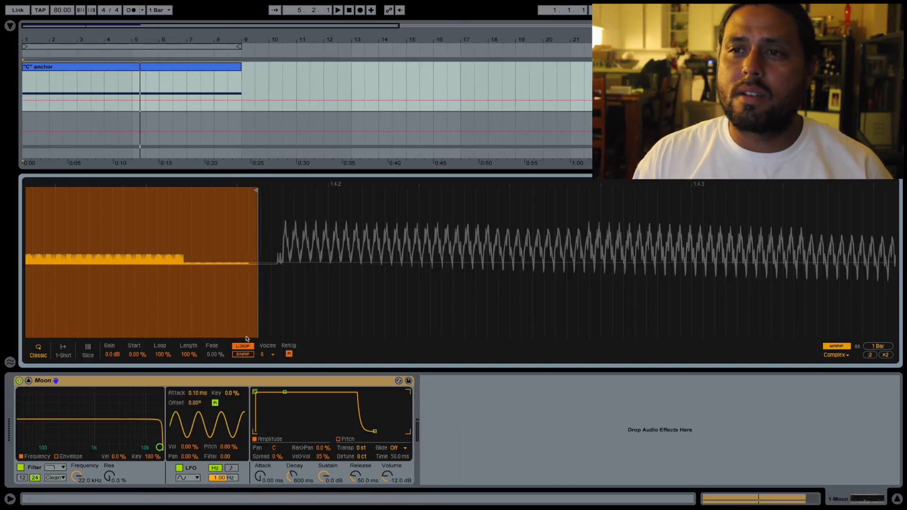
pyautogui.moveTo(261, 191); pyautogui.dragTo(277, 191)
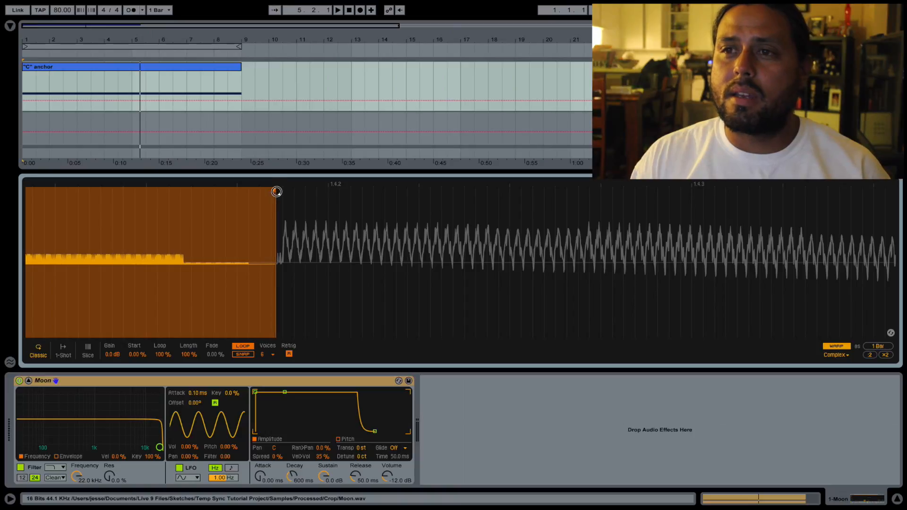
# Warp the selected opening section of the sample as 1 Bar.
pyautogui.moveTo(212, 260); pyautogui.dragTo(212, 213)
pyautogui.moveTo(115, 250)
pyautogui.mouseDown()
pyautogui.moveTo(204, 240)
pyautogui.moveTo(165, 227)
pyautogui.mouseUp()
pyautogui.moveTo(66, 221); pyautogui.dragTo(101, 238)
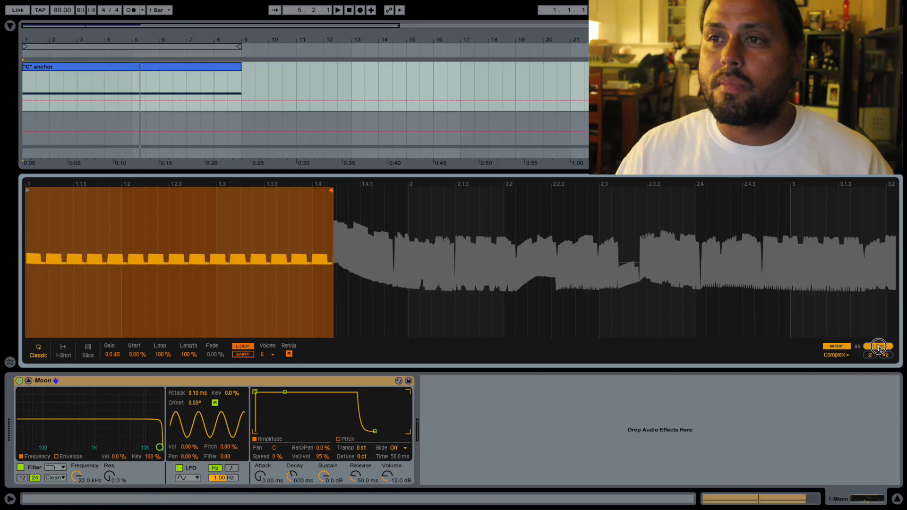
pyautogui.click(855, 326)
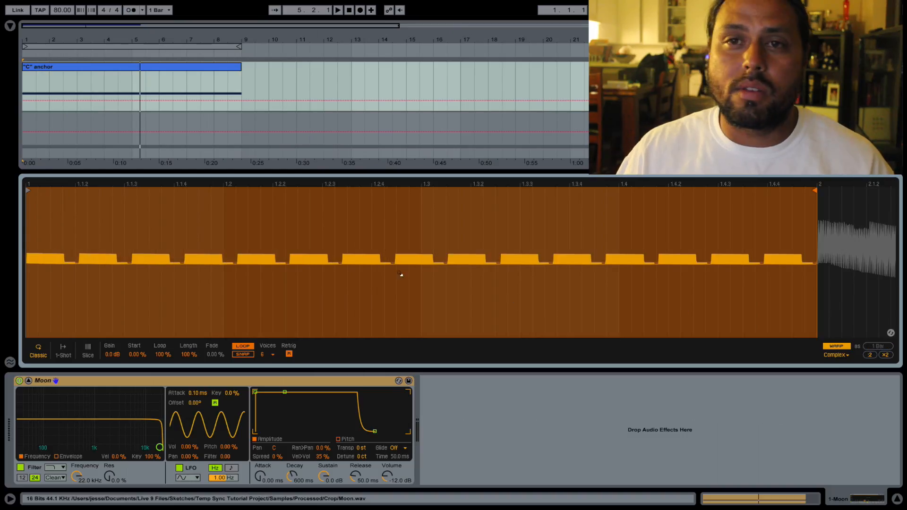
# Extend Simpler's sample end marker precisely to the transient at bar 4.
pyautogui.moveTo(326, 237); pyautogui.dragTo(326, 131)
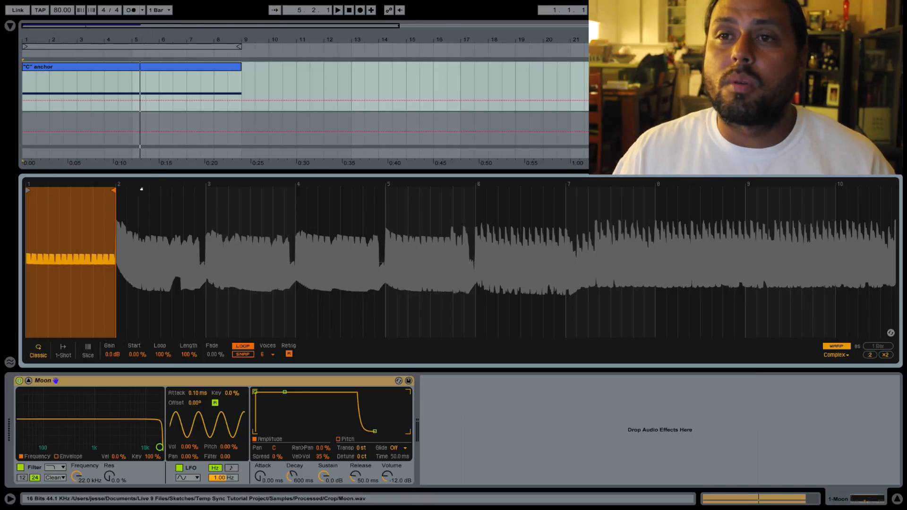
pyautogui.moveTo(114, 190); pyautogui.dragTo(290, 197)
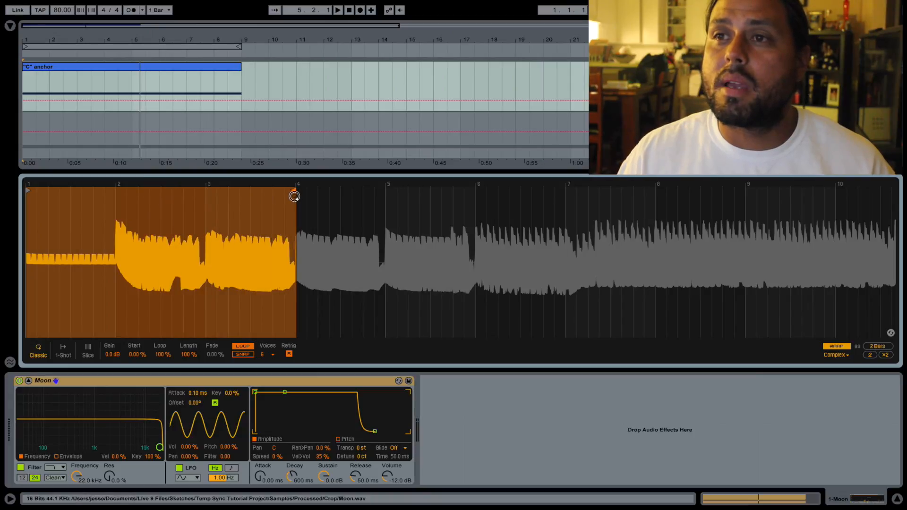
pyautogui.moveTo(303, 217); pyautogui.dragTo(302, 270)
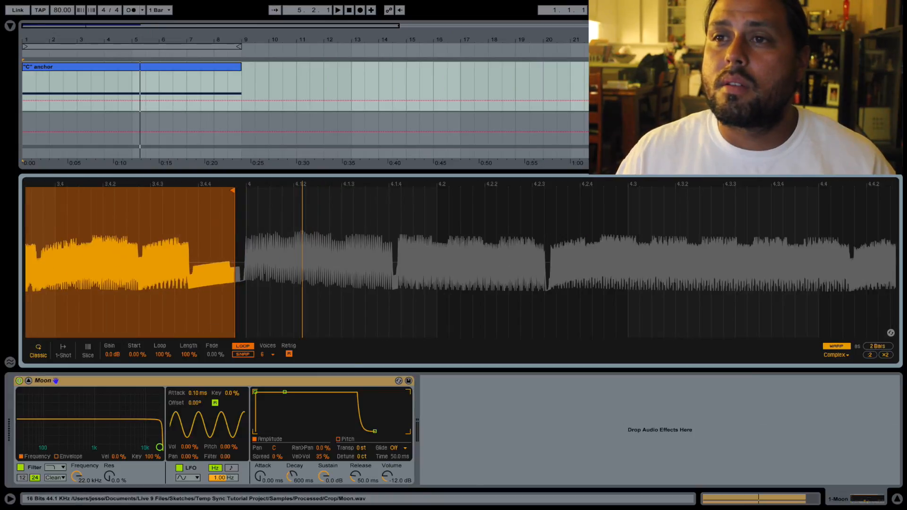
pyautogui.moveTo(232, 190); pyautogui.dragTo(241, 190)
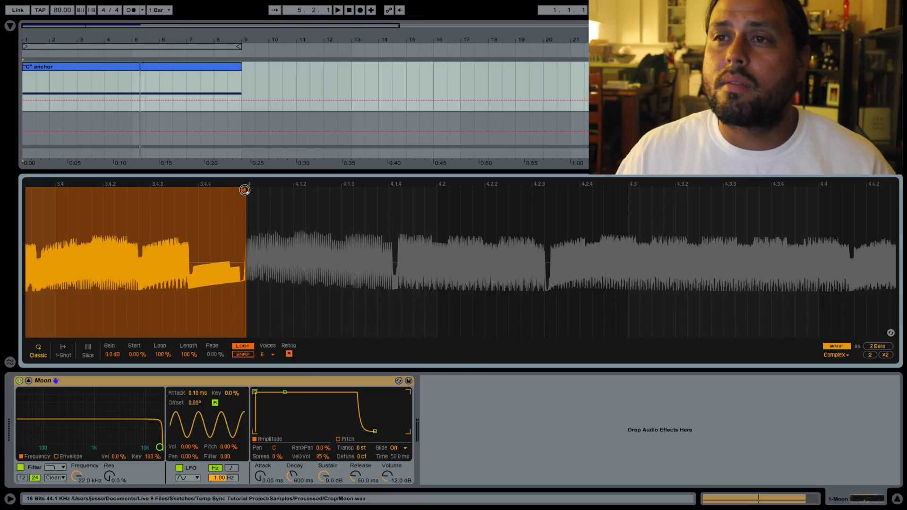
# Turn on the metronome and audition the selection from bar 1 to bar 4 against the click.
pyautogui.click(132, 10)
pyautogui.moveTo(126, 228); pyautogui.dragTo(150, 224)
pyautogui.press('space')
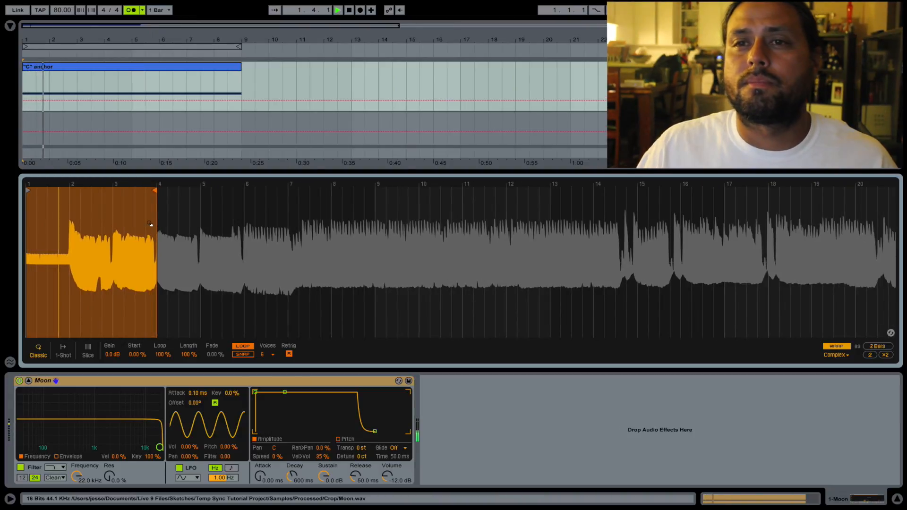
pyautogui.moveTo(132, 222); pyautogui.dragTo(133, 264)
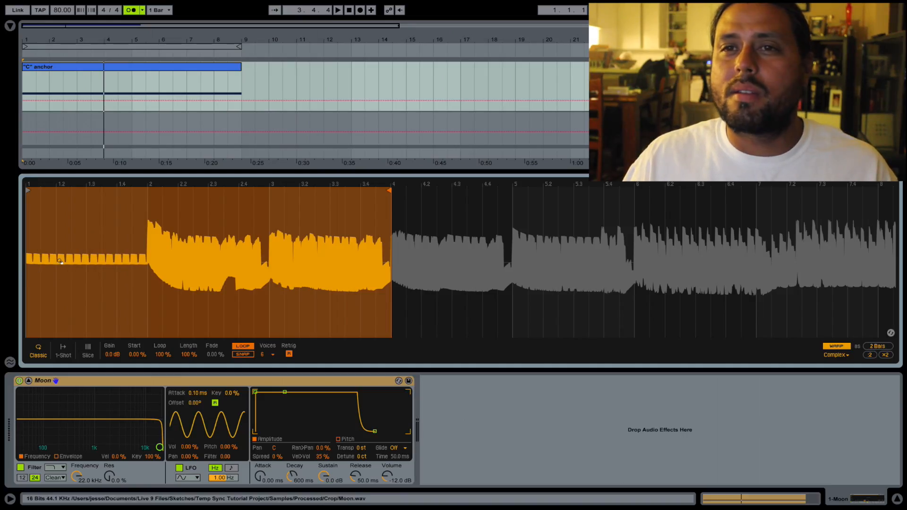
# Move the sample start marker precisely onto the loud transient at bar 2.
pyautogui.moveTo(28, 189); pyautogui.dragTo(245, 205)
pyautogui.moveTo(193, 194); pyautogui.dragTo(193, 194)
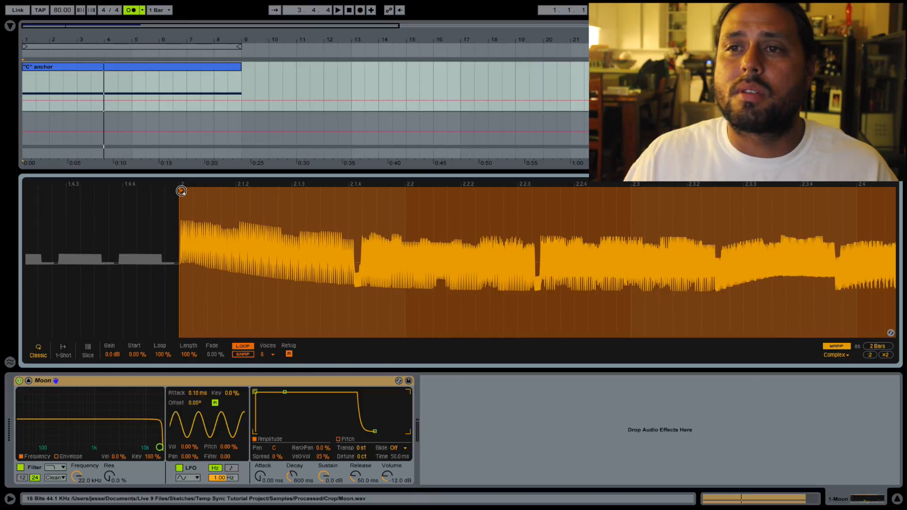
pyautogui.moveTo(243, 212); pyautogui.dragTo(72, 142)
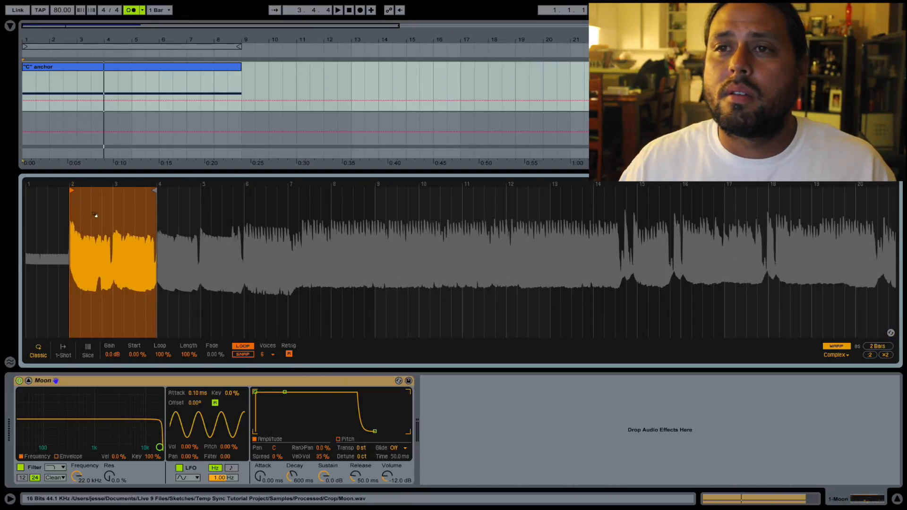
# Extend the sample end marker to the transient at bar 6 and audition the four-bar selection.
pyautogui.moveTo(153, 189)
pyautogui.mouseDown()
pyautogui.moveTo(240, 196)
pyautogui.moveTo(200, 190)
pyautogui.mouseUp()
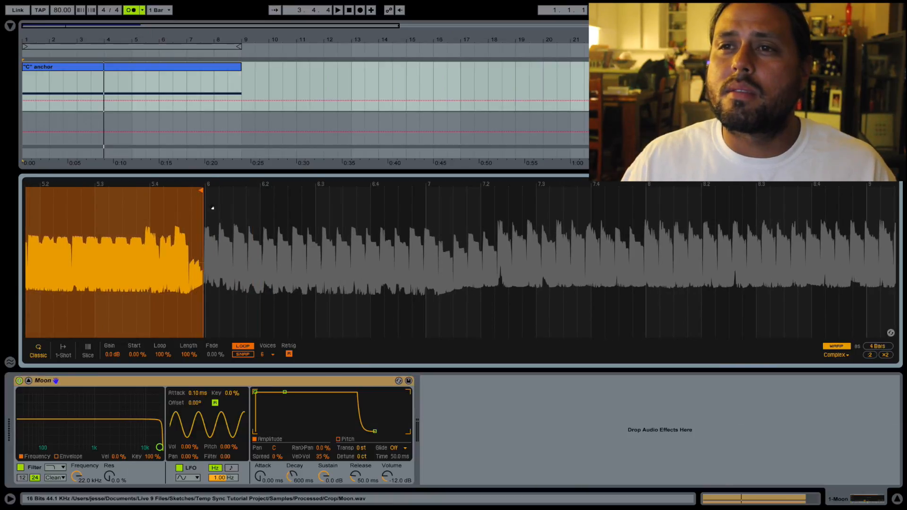
pyautogui.scroll(5, 213, 208)
pyautogui.moveTo(174, 192); pyautogui.dragTo(179, 190)
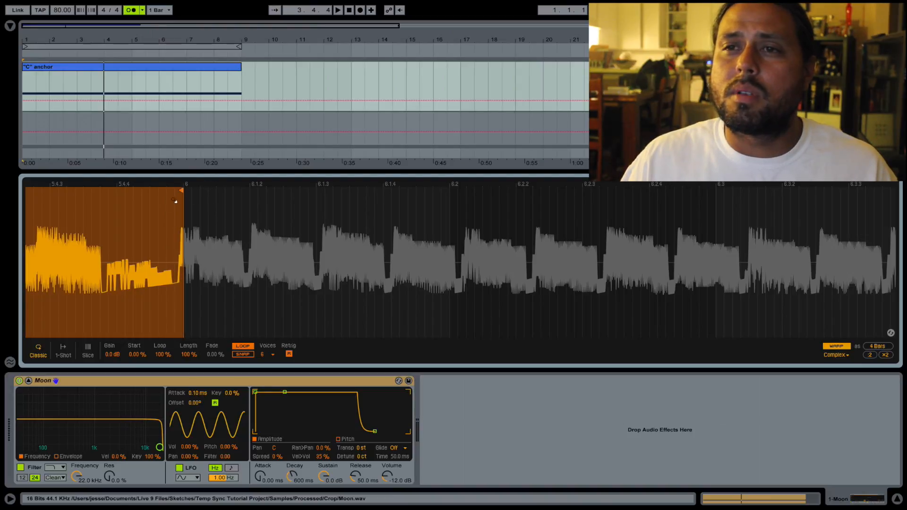
pyautogui.scroll(-10, 175, 201)
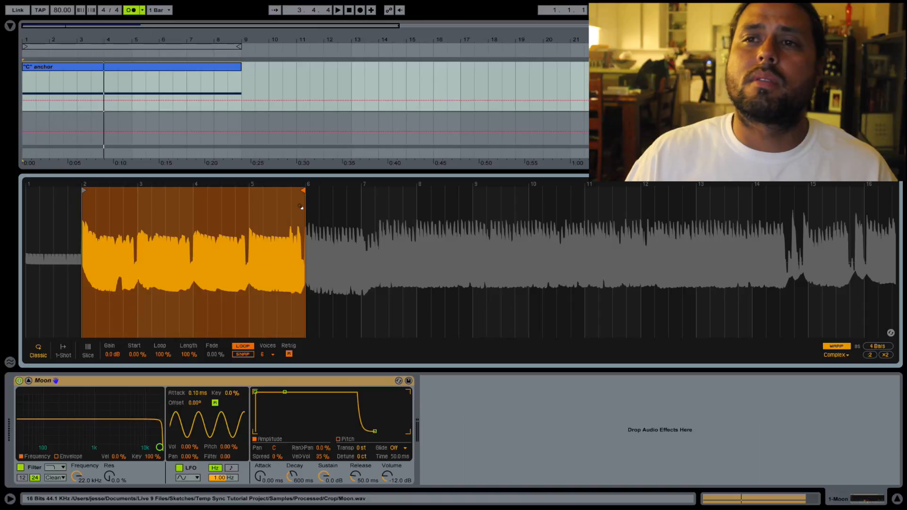
pyautogui.press('space')
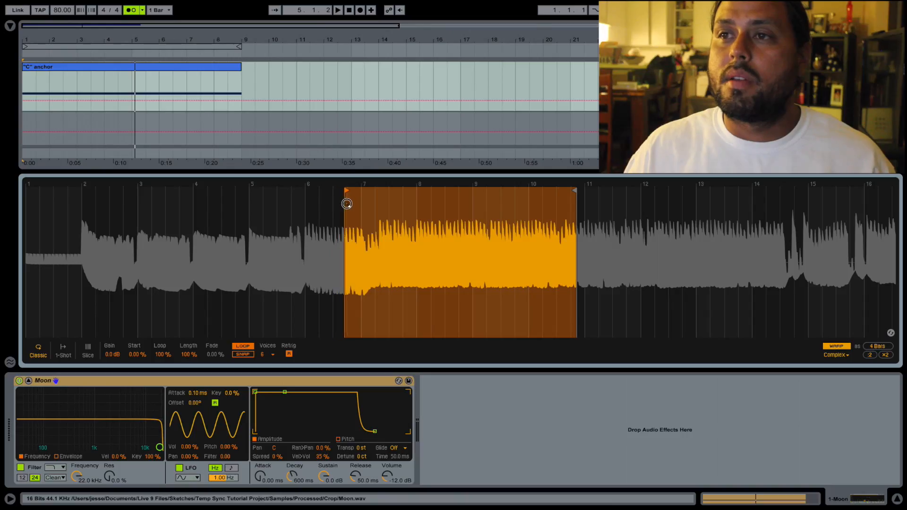
# Try the sample start marker at bar 7, then at about 6.4 and shortly after 6.2, auditioning the section's start.
pyautogui.moveTo(344, 203); pyautogui.dragTo(358, 204)
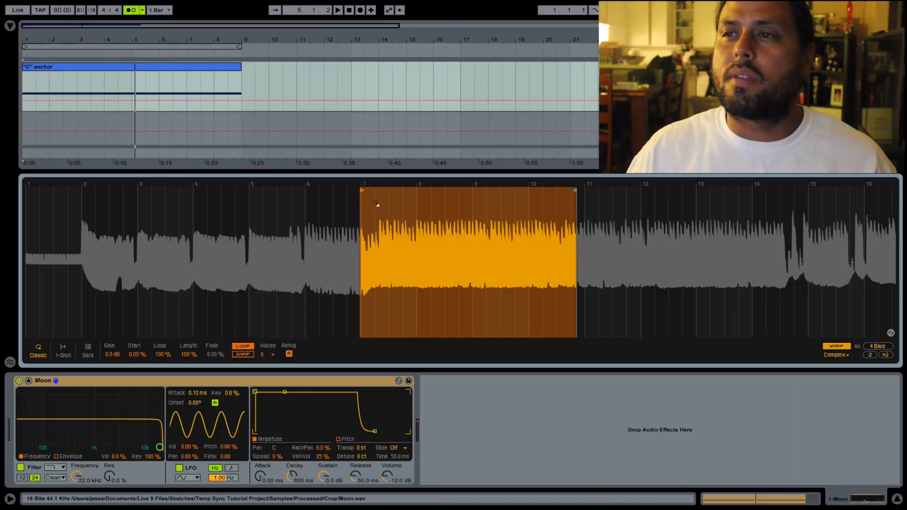
pyautogui.press('space')
pyautogui.moveTo(434, 215); pyautogui.dragTo(434, 264)
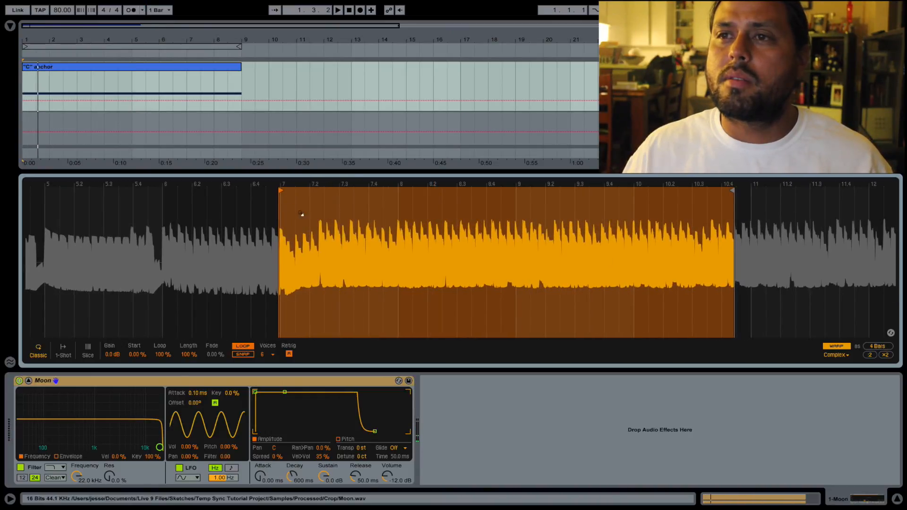
pyautogui.moveTo(280, 191); pyautogui.dragTo(249, 190)
pyautogui.moveTo(361, 208); pyautogui.dragTo(358, 210)
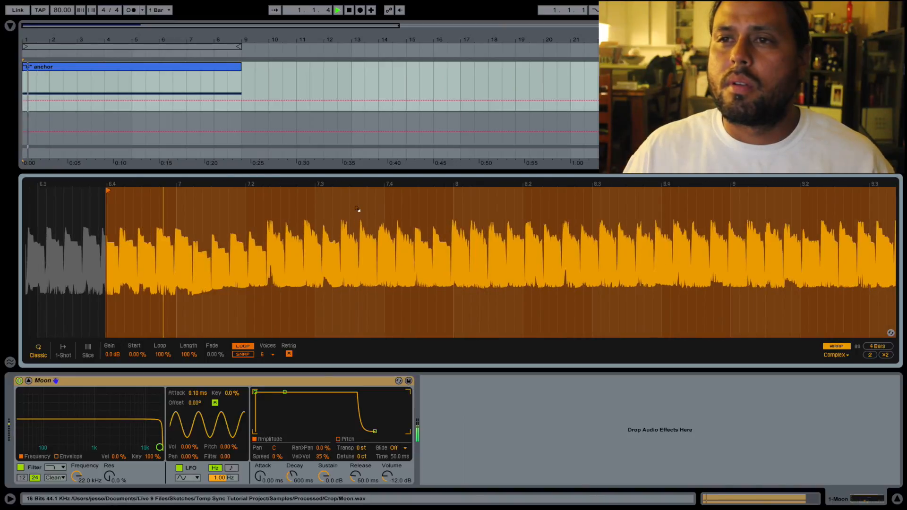
pyautogui.moveTo(85, 205)
pyautogui.mouseDown()
pyautogui.moveTo(223, 198)
pyautogui.moveTo(120, 199)
pyautogui.mouseUp()
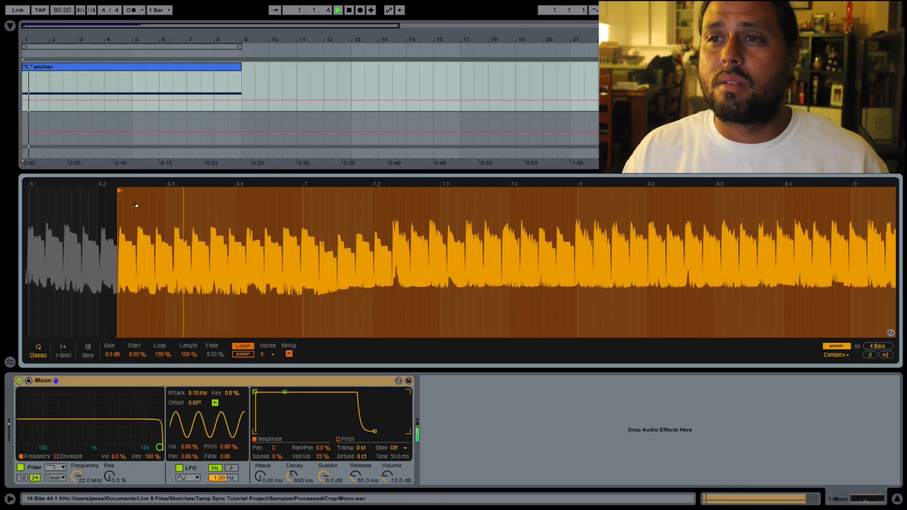
pyautogui.press('space')
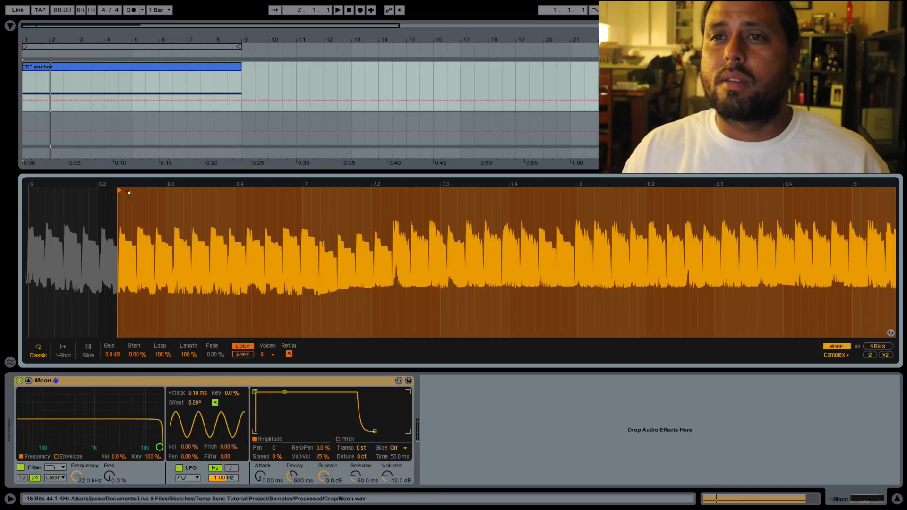
# Place the sample start marker exactly on the transient just before 7.1.2.
pyautogui.moveTo(119, 190); pyautogui.dragTo(317, 202)
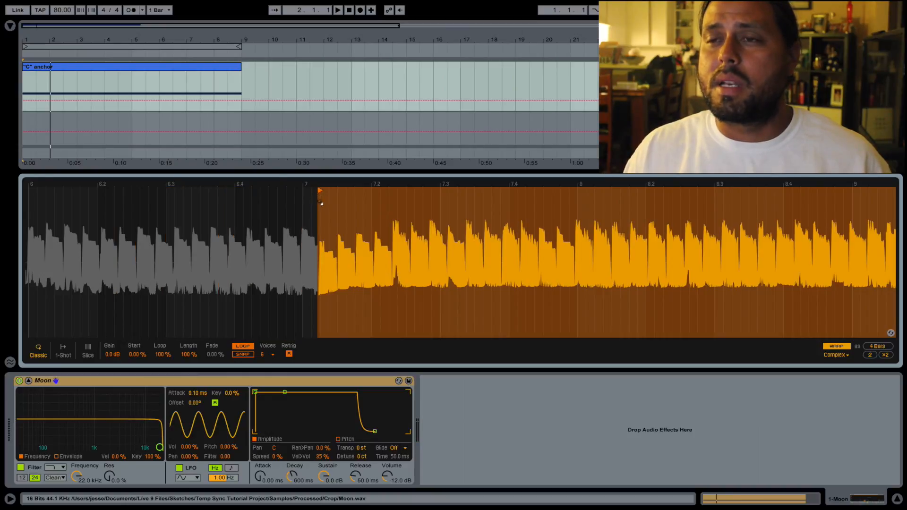
pyautogui.scroll(5, 320, 201)
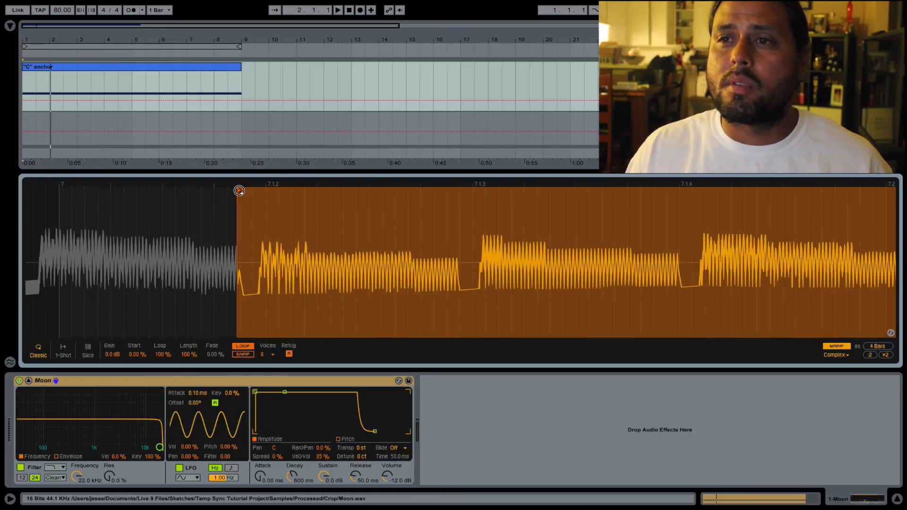
pyautogui.moveTo(239, 190); pyautogui.dragTo(257, 190)
# Audition the selection from the start marker near bar 7 to find where the four-bar phrase should end.
pyautogui.scroll(-10, 304, 230)
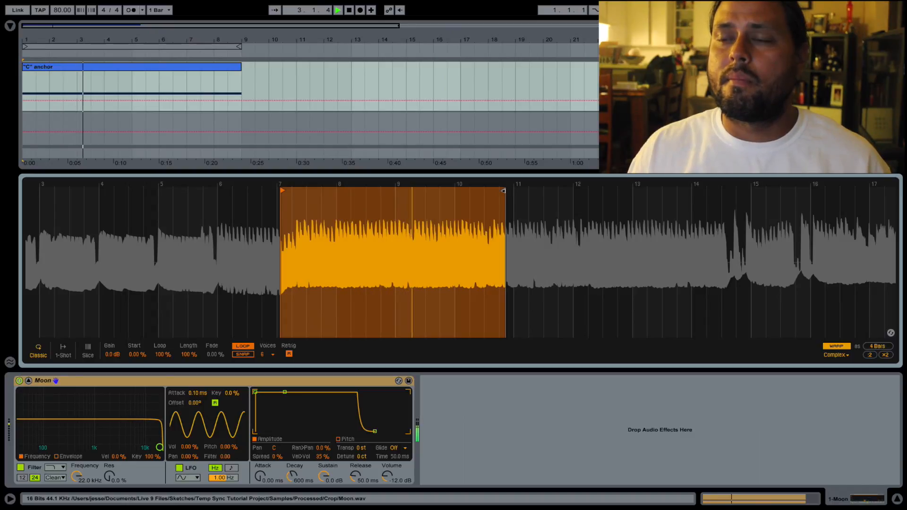
pyautogui.moveTo(494, 202); pyautogui.dragTo(494, 241)
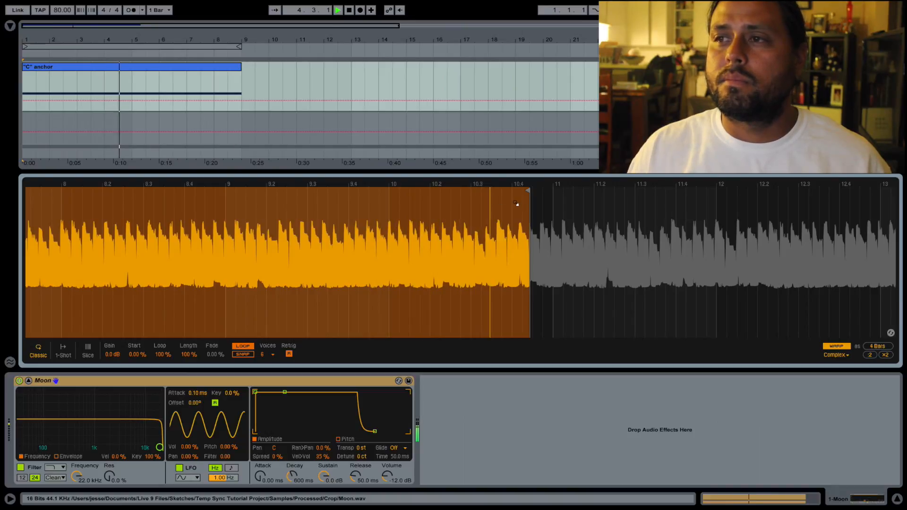
pyautogui.press('space')
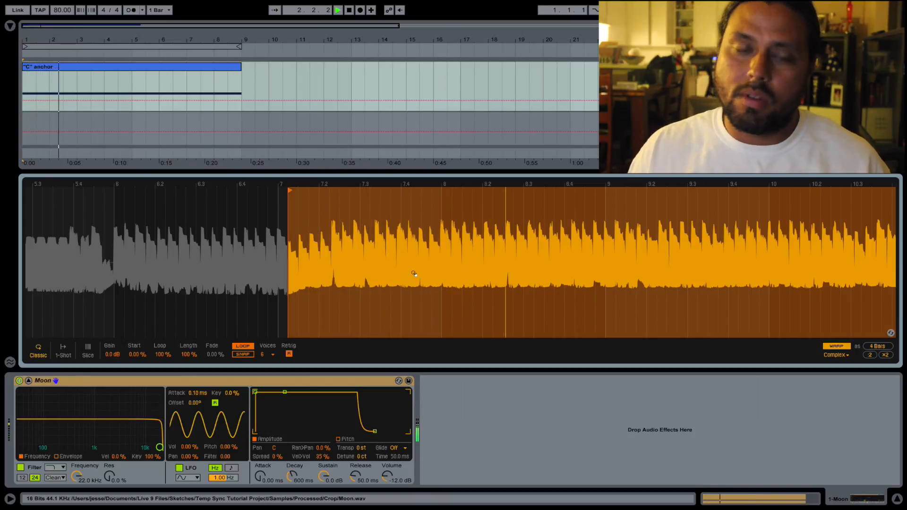
pyautogui.press('space')
pyautogui.moveTo(510, 306); pyautogui.dragTo(511, 270)
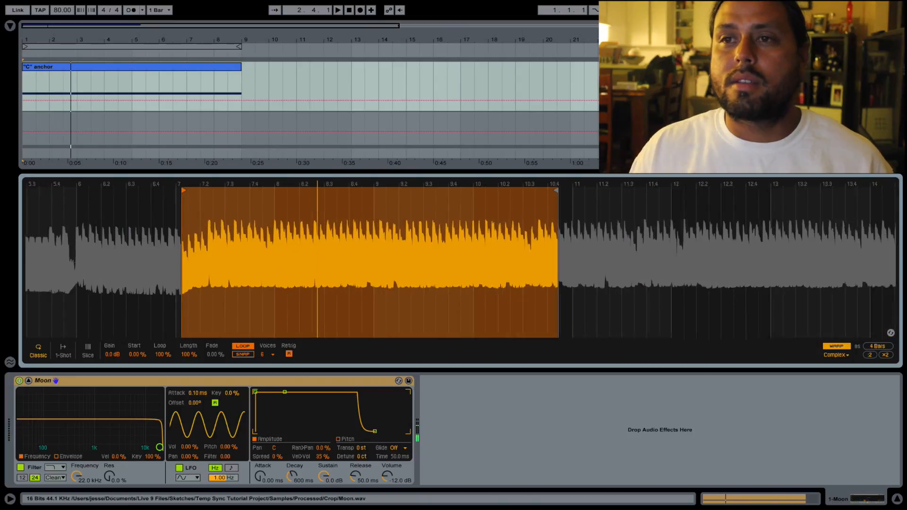
pyautogui.moveTo(318, 284); pyautogui.dragTo(318, 304)
# Extend the sample end marker to about 11.3 and audition the longer selection through to its end.
pyautogui.moveTo(500, 190); pyautogui.dragTo(554, 191)
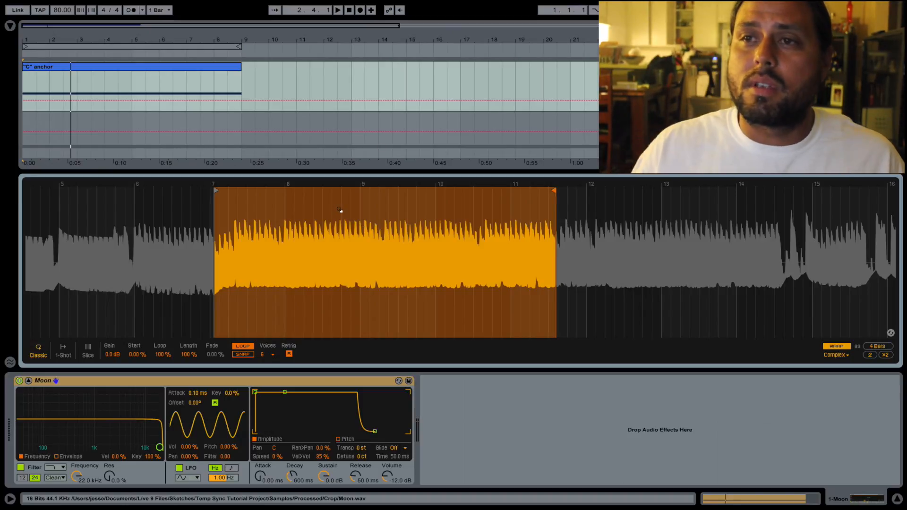
pyautogui.press('space')
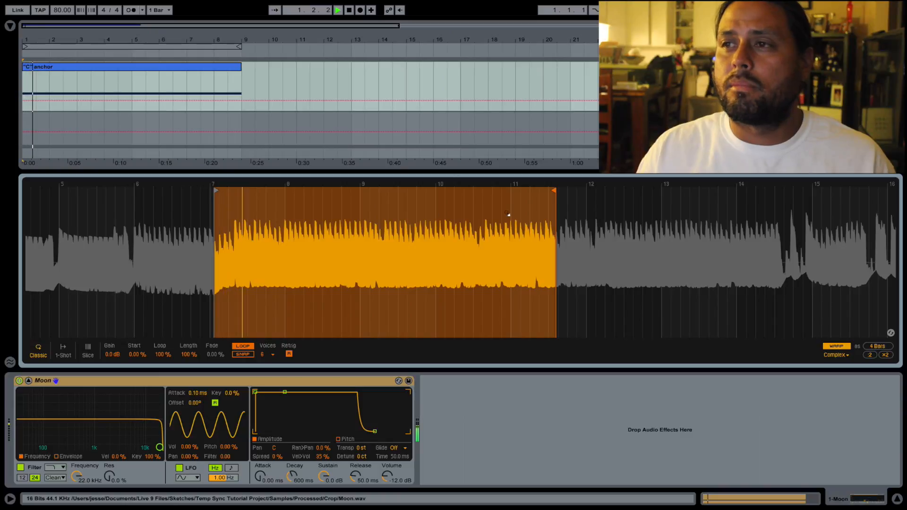
pyautogui.scroll(2, 528, 210)
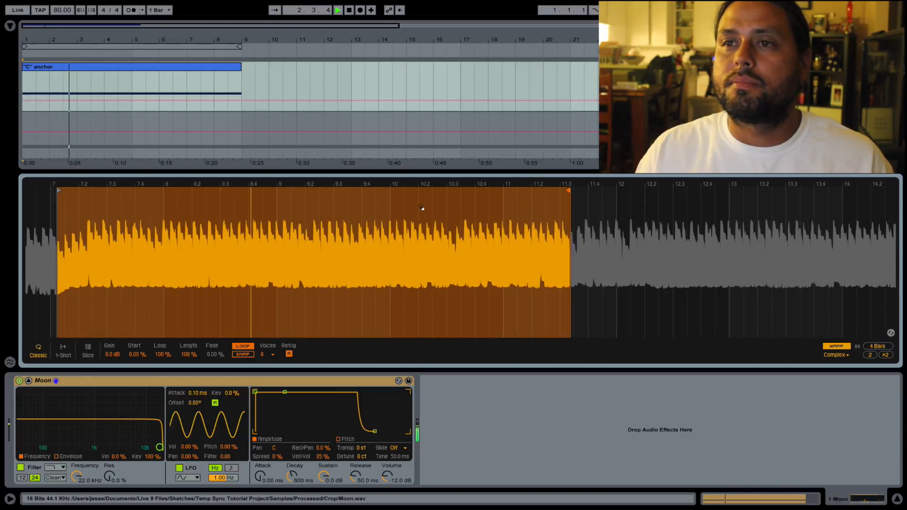
pyautogui.scroll(1, 543, 208)
pyautogui.moveTo(490, 206); pyautogui.dragTo(400, 206)
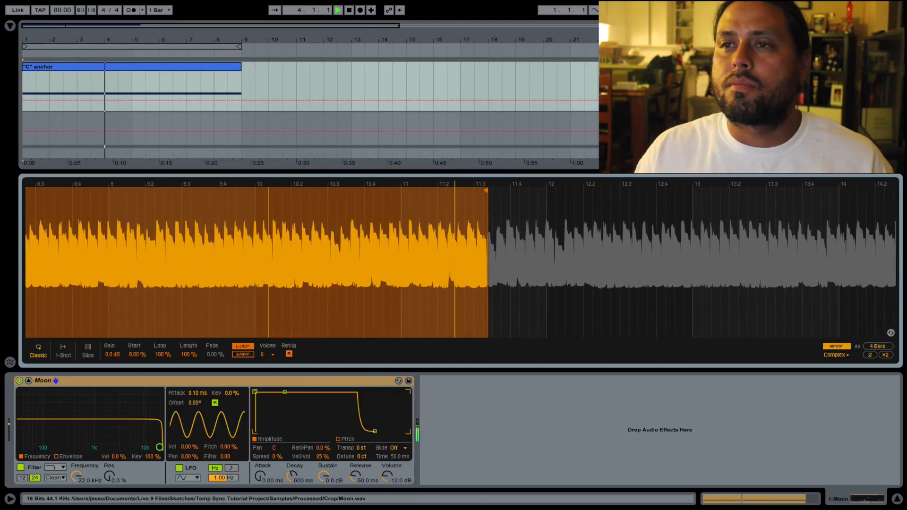
pyautogui.scroll(1, 456, 204)
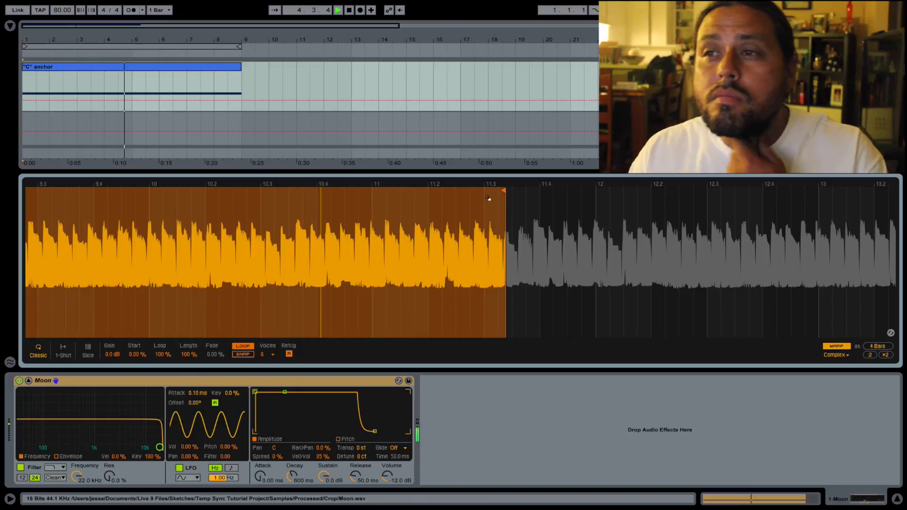
pyautogui.press('space')
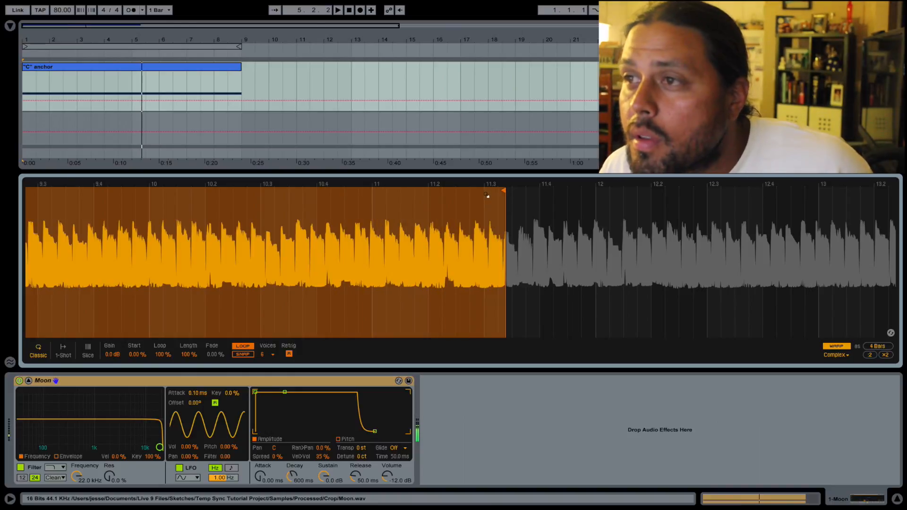
# Pull the sample end marker back to the gap before the transient shortly after 11.2.2.
pyautogui.moveTo(503, 191); pyautogui.dragTo(446, 198)
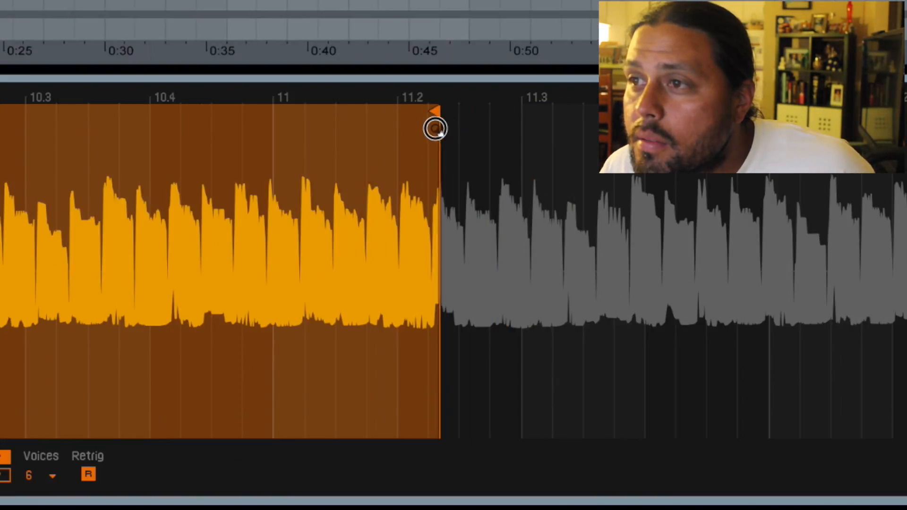
pyautogui.moveTo(435, 129); pyautogui.dragTo(430, 128)
pyautogui.scroll(2, 478, 138)
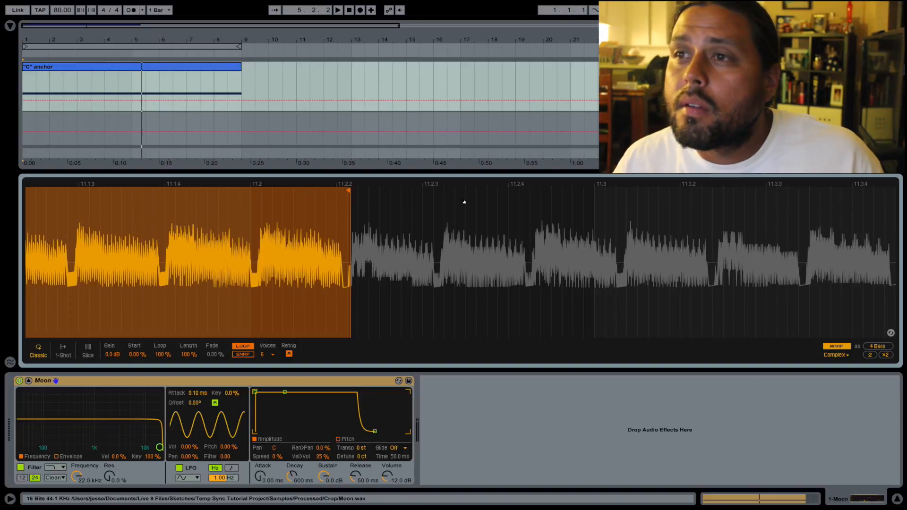
pyautogui.scroll(3, 359, 199)
pyautogui.moveTo(326, 190); pyautogui.dragTo(323, 193)
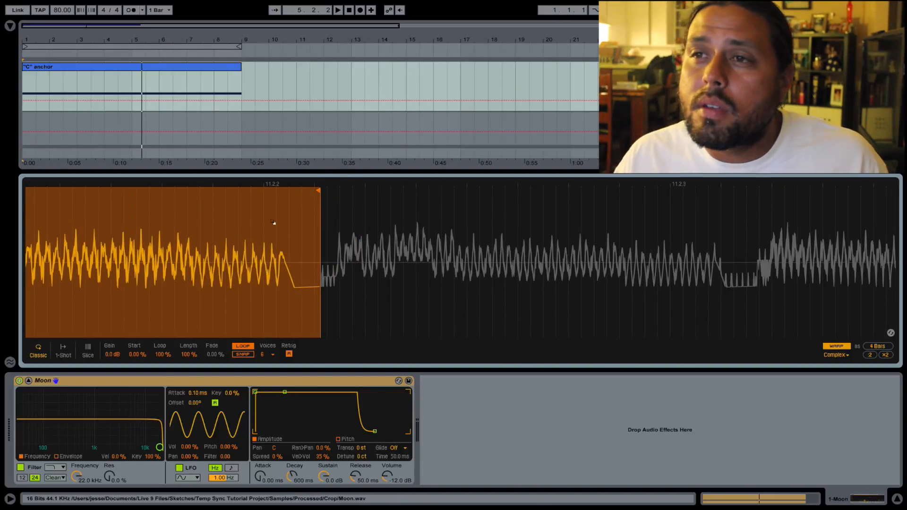
# Warp the selected section of the sample as 4 Bars.
pyautogui.scroll(-6, 274, 222)
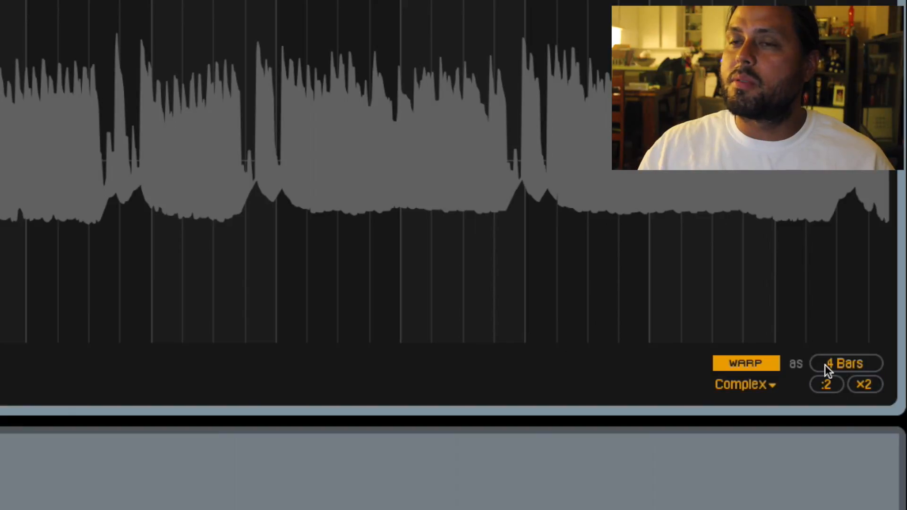
pyautogui.click(825, 365)
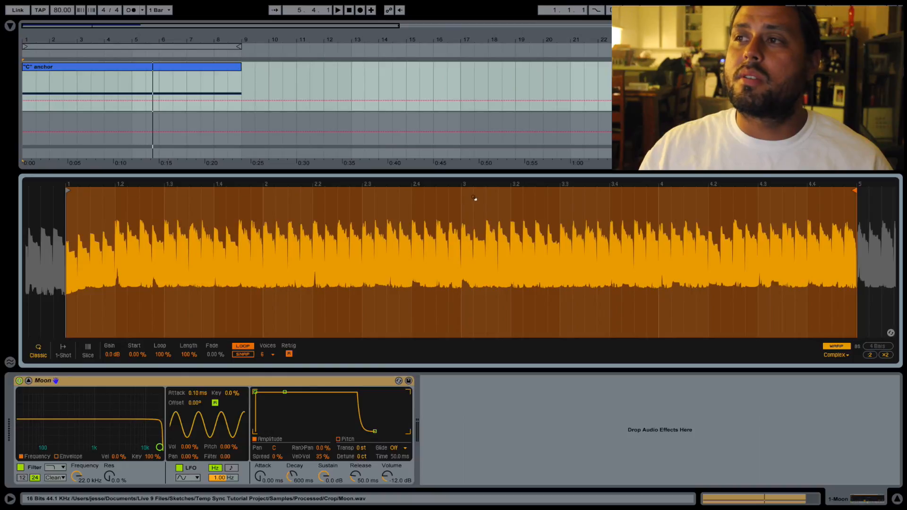
pyautogui.moveTo(422, 220); pyautogui.dragTo(374, 163)
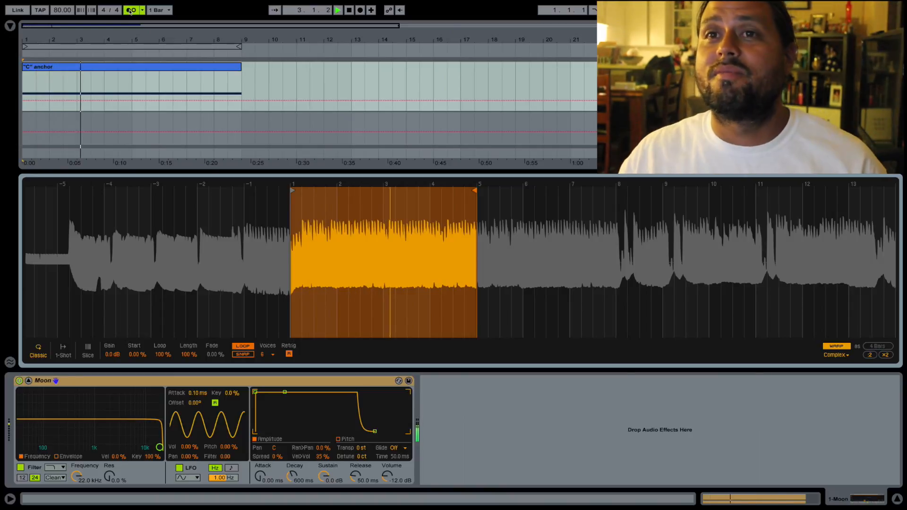
# Place the Tubby Dub Lo-Fi loop from the project's imported samples on the second track at bar 1 and extend it to bar 9.
pyautogui.click(10, 25)
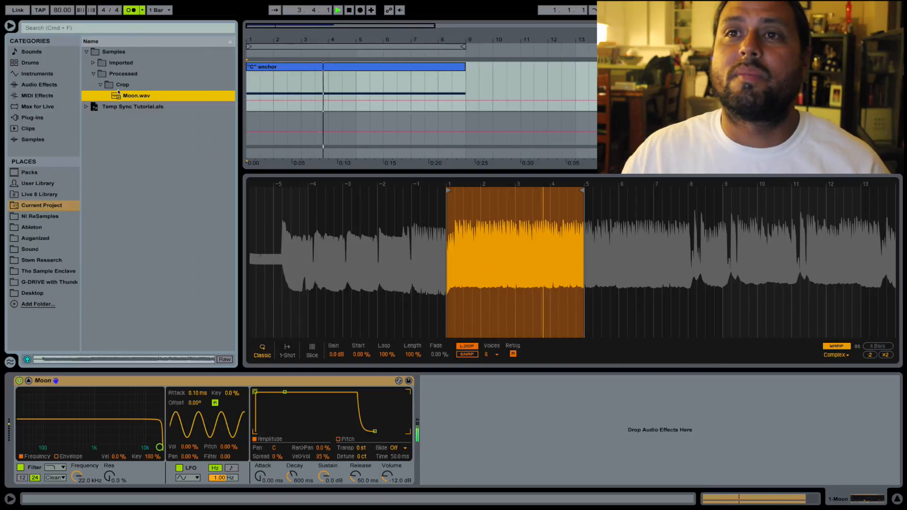
pyautogui.click(93, 63)
pyautogui.moveTo(116, 75); pyautogui.dragTo(253, 120)
pyautogui.moveTo(355, 119); pyautogui.dragTo(466, 119)
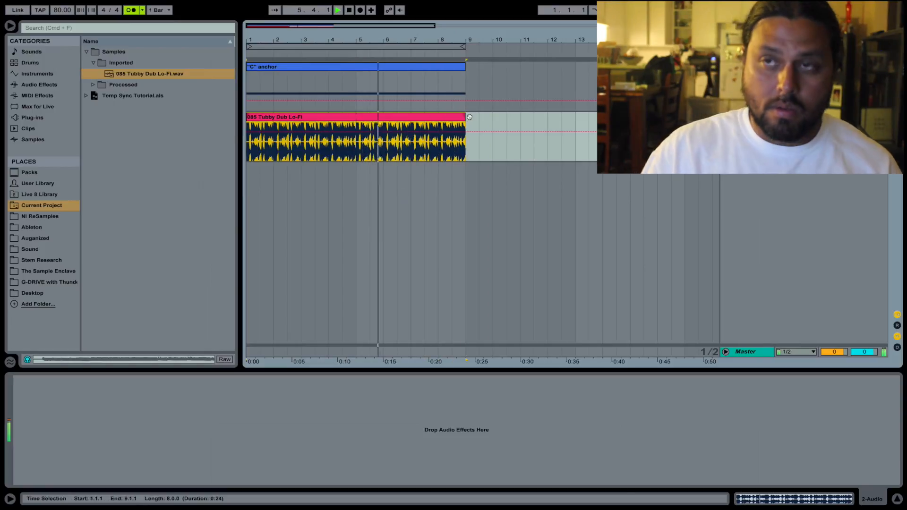
# Hide the browser and bring the Moon track's Simpler with its enlarged waveform back into view.
pyautogui.press('super+alt+b')
pyautogui.press('super+alt+l')
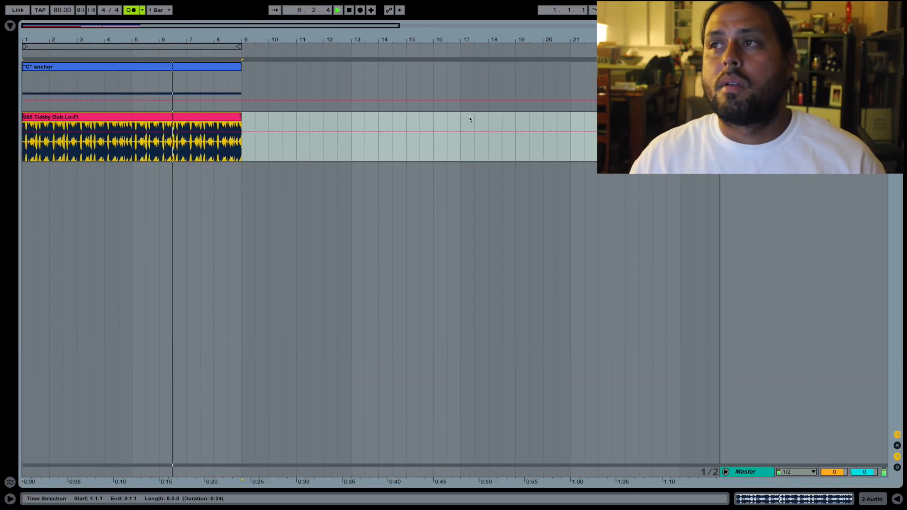
pyautogui.hotkey('shift', 'Tab')
pyautogui.hotkey('shift', 'Tab')
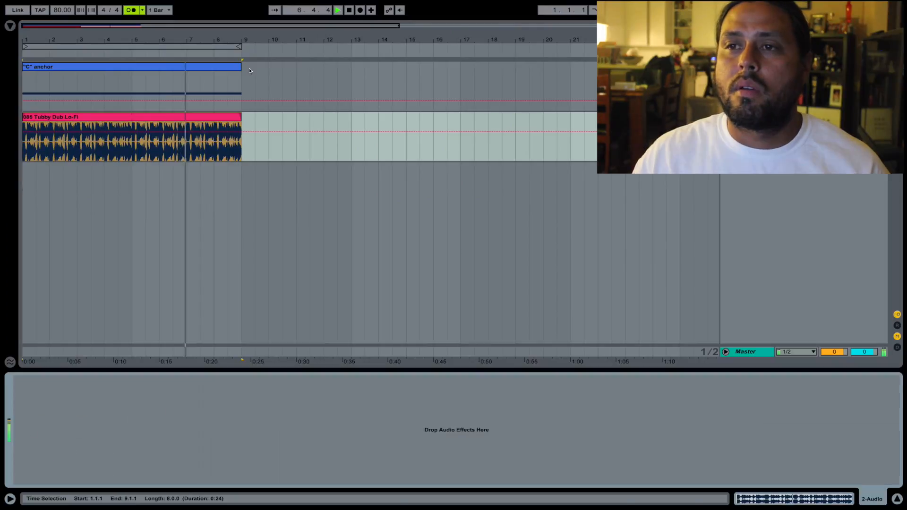
pyautogui.click(168, 63)
pyautogui.hotkey('shift', 'Tab')
pyautogui.hotkey('shift', 'Tab')
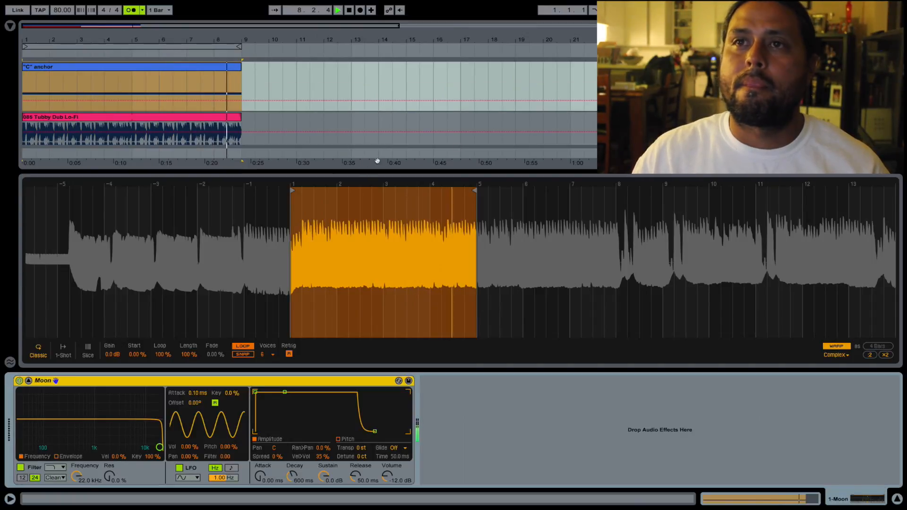
# Turn off the metronome and stop playback.
pyautogui.click(131, 10)
pyautogui.press('space')
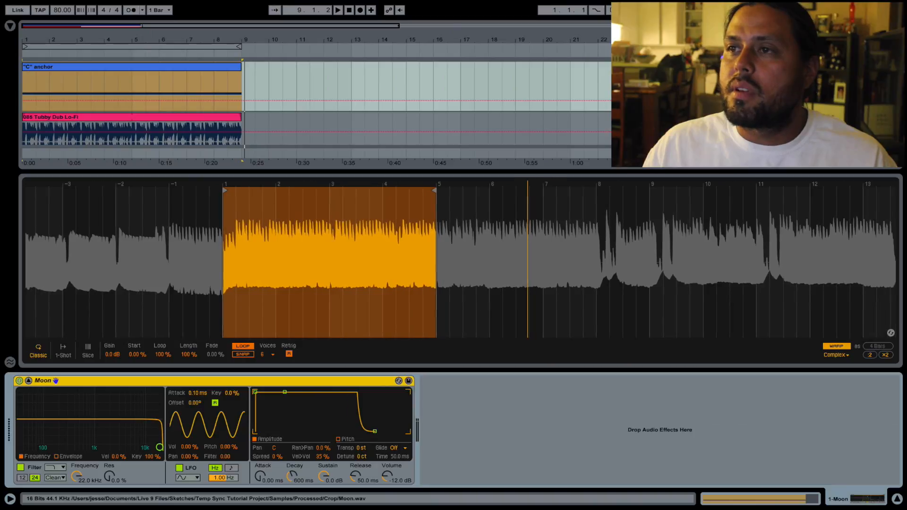
# Move the Simpler selection to a two-bar section, with the sample start marker at bar 8 and the end marker at bar 10.
pyautogui.moveTo(475, 190); pyautogui.dragTo(755, 190)
pyautogui.moveTo(291, 189)
pyautogui.mouseDown()
pyautogui.moveTo(614, 202)
pyautogui.moveTo(571, 246)
pyautogui.moveTo(261, 255)
pyautogui.mouseUp()
pyautogui.moveTo(264, 191); pyautogui.dragTo(272, 191)
pyautogui.moveTo(879, 236)
pyautogui.mouseDown()
pyautogui.moveTo(461, 193)
pyautogui.moveTo(469, 194)
pyautogui.mouseUp()
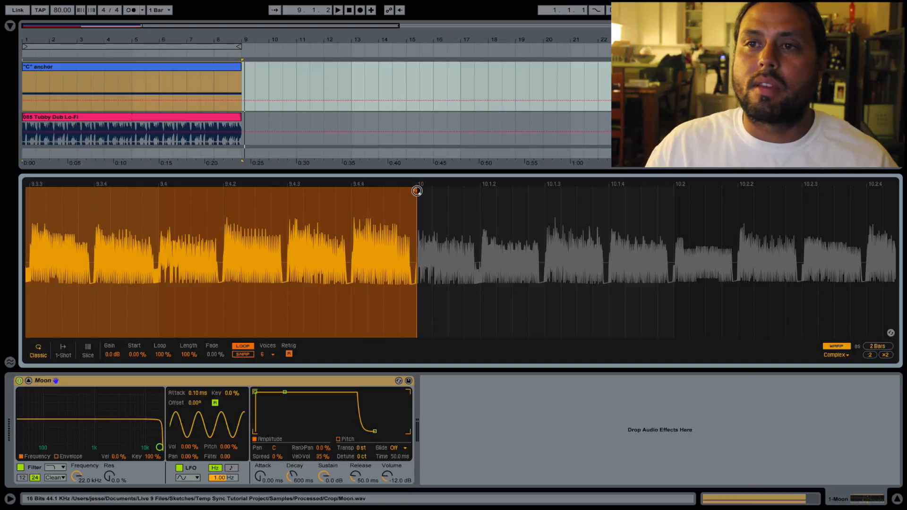
pyautogui.moveTo(173, 215); pyautogui.dragTo(578, 215)
pyautogui.moveTo(323, 215)
pyautogui.mouseDown()
pyautogui.moveTo(472, 209)
pyautogui.moveTo(475, 180)
pyautogui.mouseUp()
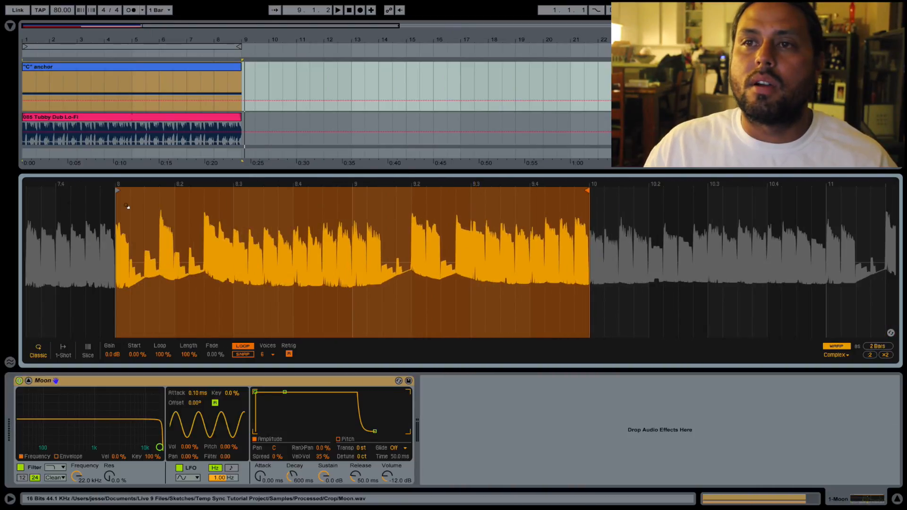
# Audition the selected section from bar 8 to bar 10 together with the Tubby Dub loop.
pyautogui.moveTo(133, 226); pyautogui.dragTo(332, 211)
pyautogui.press('space')
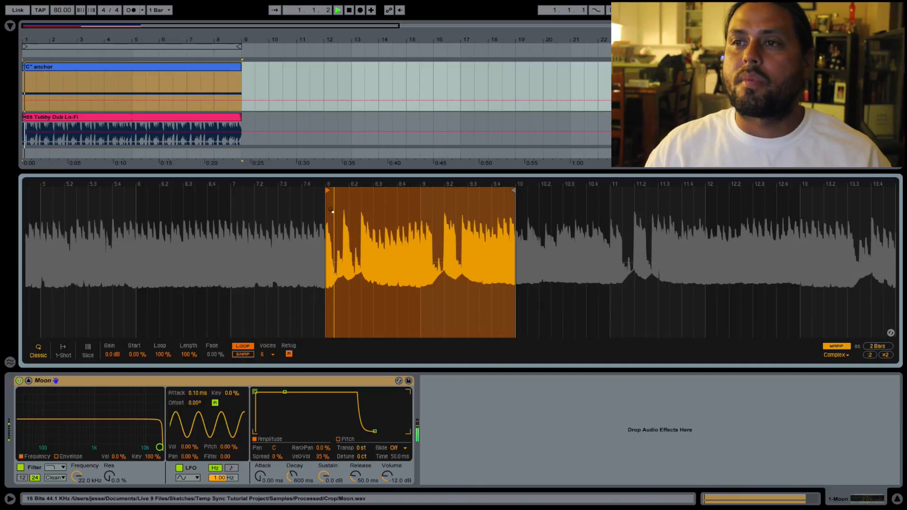